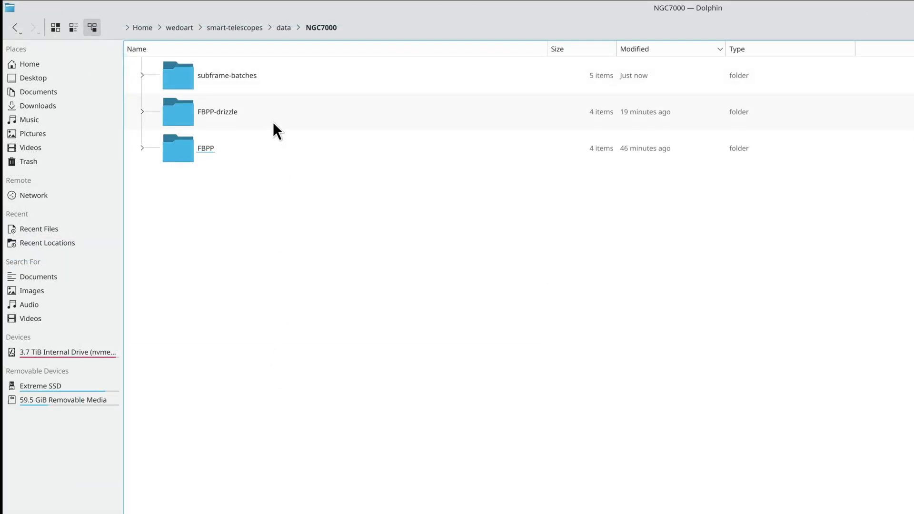
Step: Open subframe-batches in Dolphin and select the five folders batch_1 through batch_5
{"action": "double_click", "coordinate": [250, 78]}
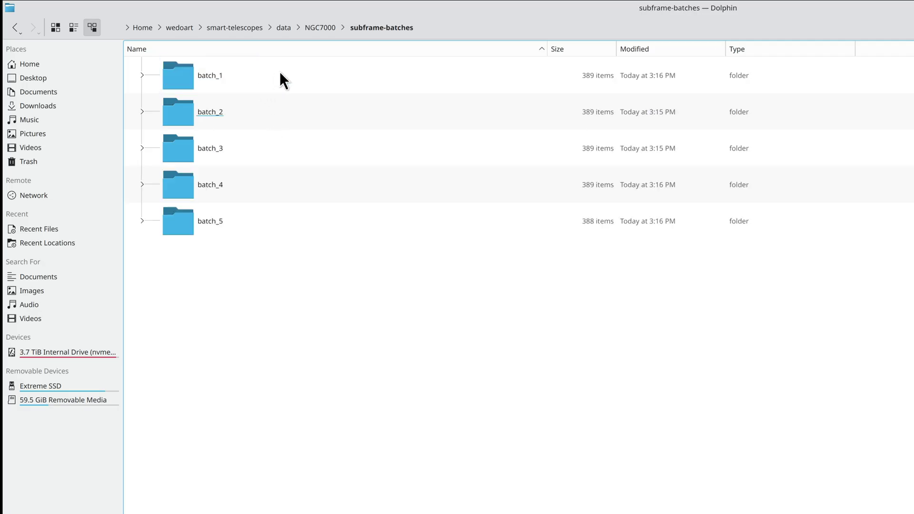
{"action": "left_click_drag", "start_coordinate": [279, 71], "coordinate": [230, 238]}
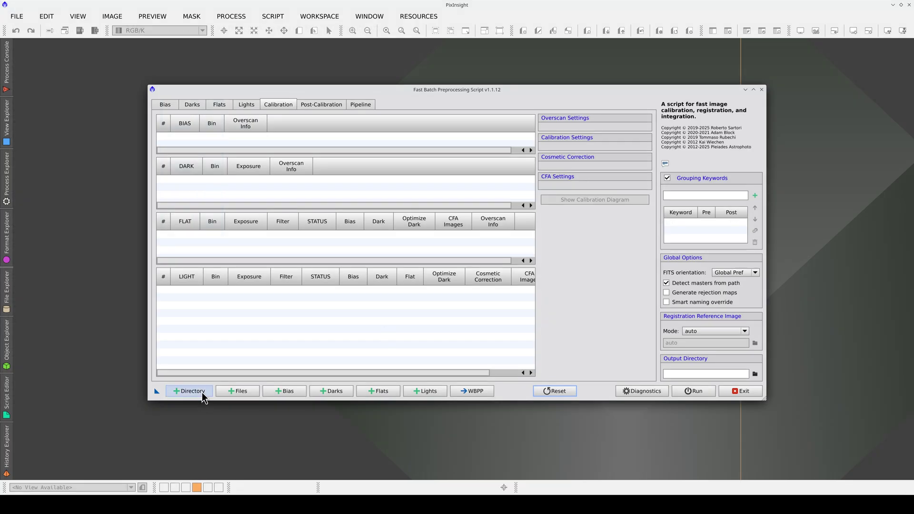
Step: Scan the NGC7000/subframe-batches folder to load all 1944 subframes into four light groups
{"action": "left_click", "coordinate": [202, 392]}
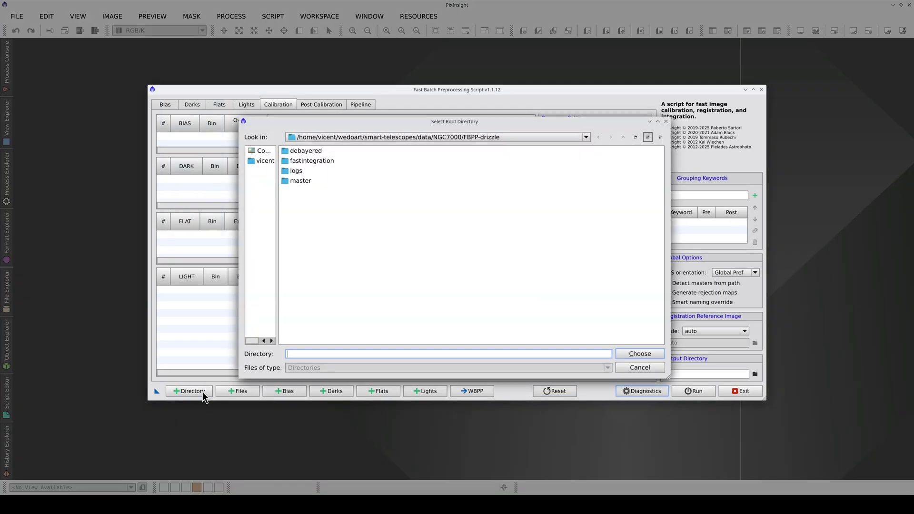
{"action": "left_click", "coordinate": [624, 138]}
{"action": "left_click", "coordinate": [622, 137]}
{"action": "double_click", "coordinate": [305, 171]}
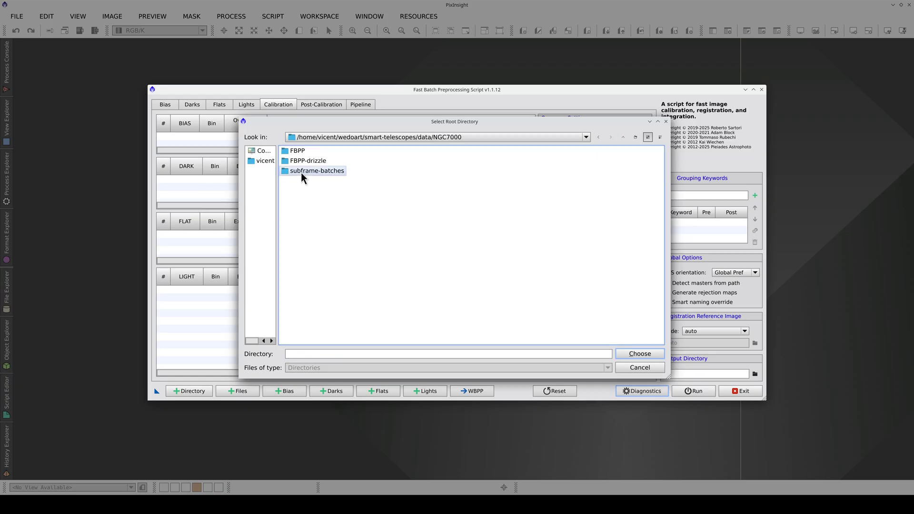
{"action": "double_click", "coordinate": [302, 172]}
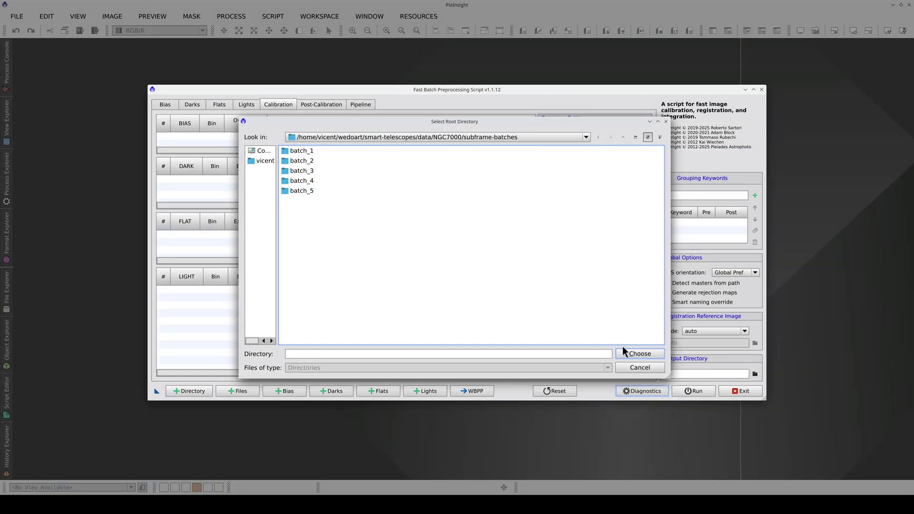
{"action": "left_click", "coordinate": [628, 352]}
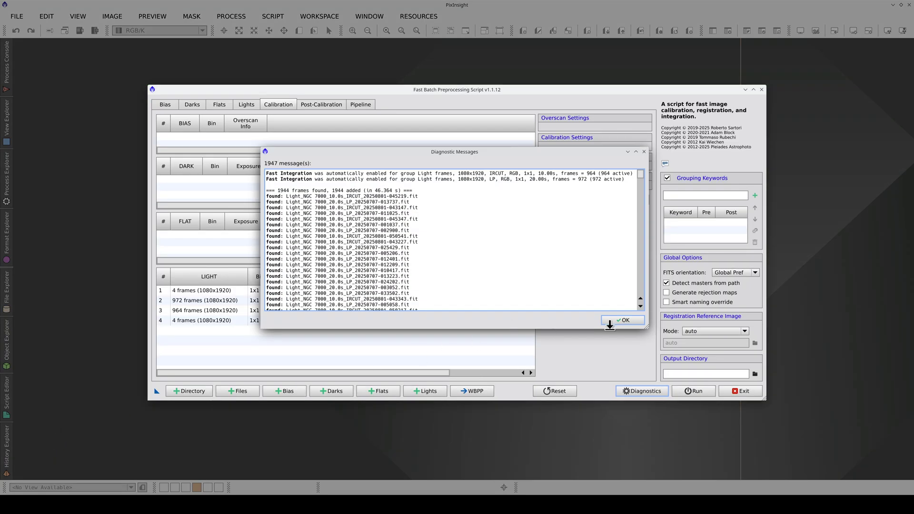
Step: Remove the 30s and 10s four-frame light groups, keeping the 972 LP and 964 IRCUT groups
{"action": "left_click", "coordinate": [623, 320]}
{"action": "left_click", "coordinate": [211, 290]}
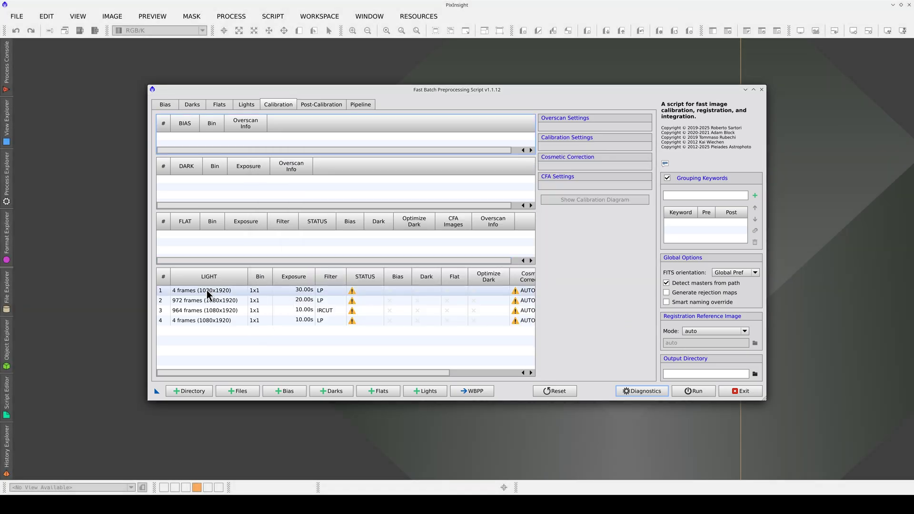
{"action": "left_click", "coordinate": [209, 319]}
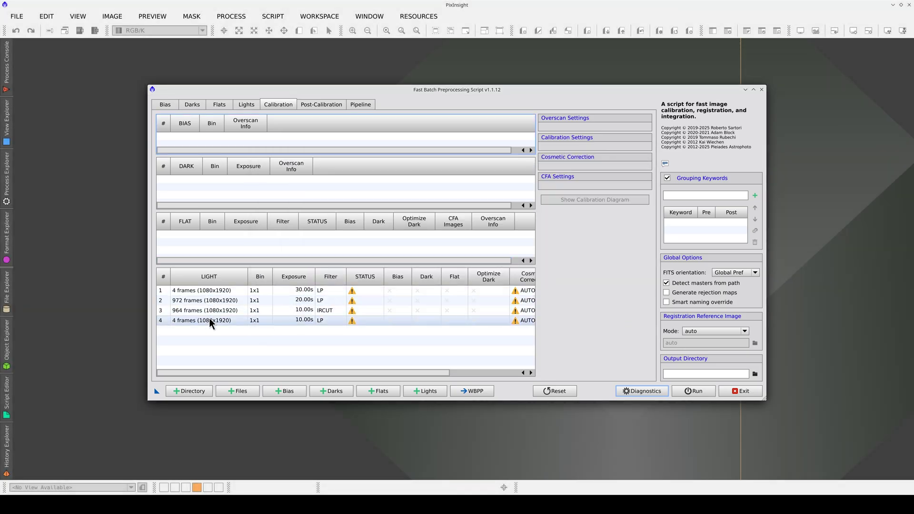
{"action": "left_click", "coordinate": [244, 104]}
{"action": "left_click", "coordinate": [237, 155]}
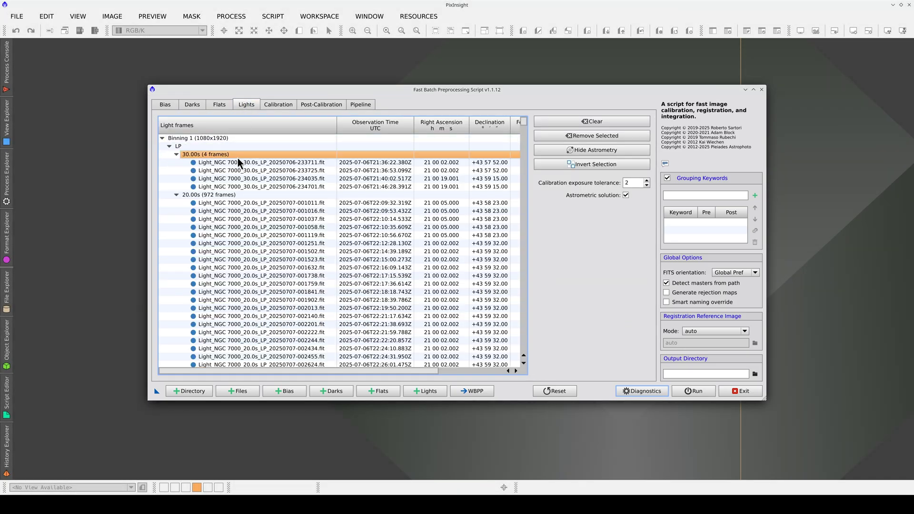
{"action": "left_click", "coordinate": [590, 138]}
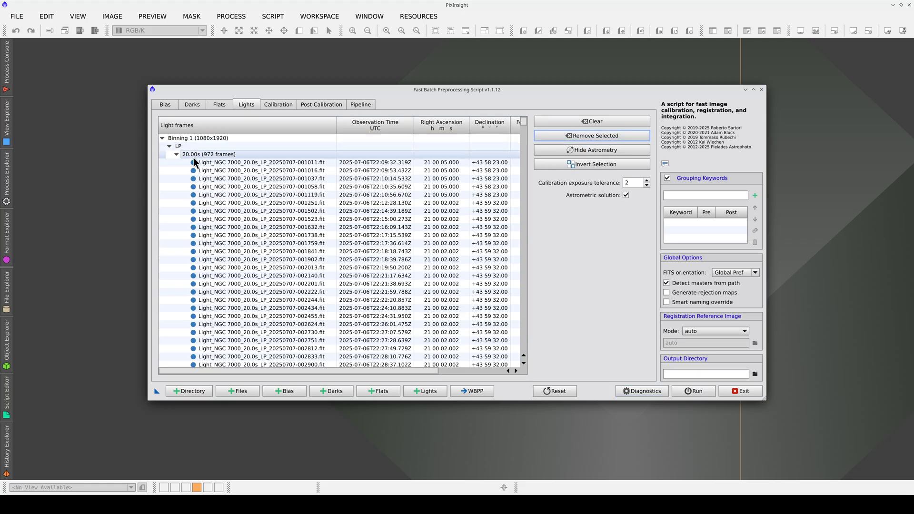
{"action": "left_click", "coordinate": [177, 155]}
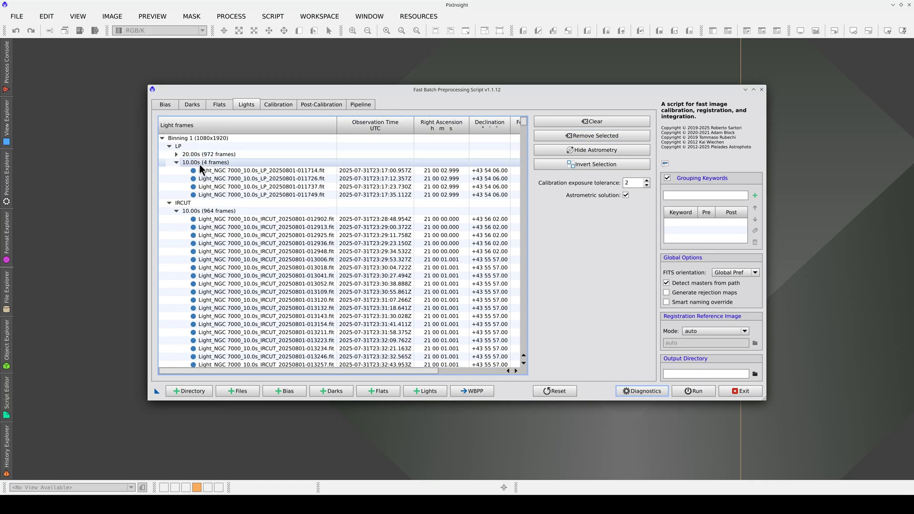
{"action": "left_click", "coordinate": [235, 162]}
{"action": "left_click", "coordinate": [591, 137]}
{"action": "left_click", "coordinate": [273, 105]}
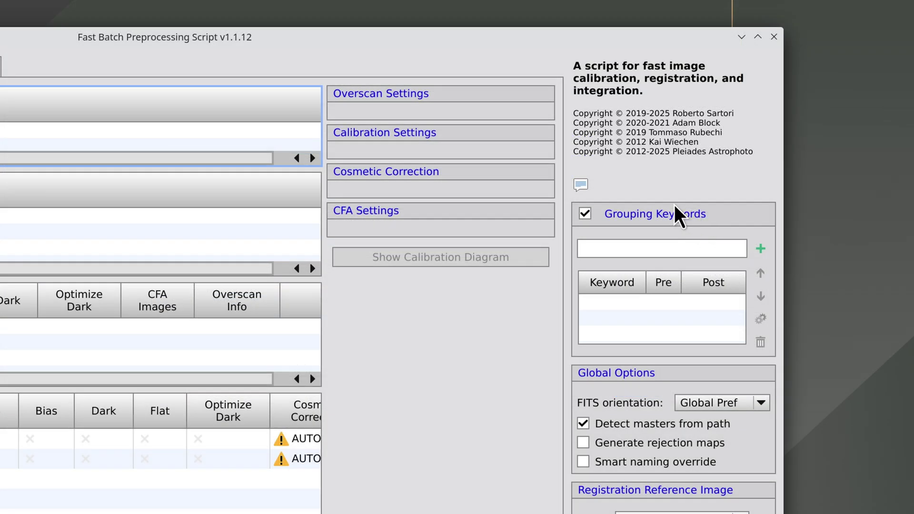
Step: Add the BATCH grouping keyword, set to Post-calibration only with Pre unticked
{"action": "left_click", "coordinate": [602, 246]}
{"action": "type", "text": "BATCH"}
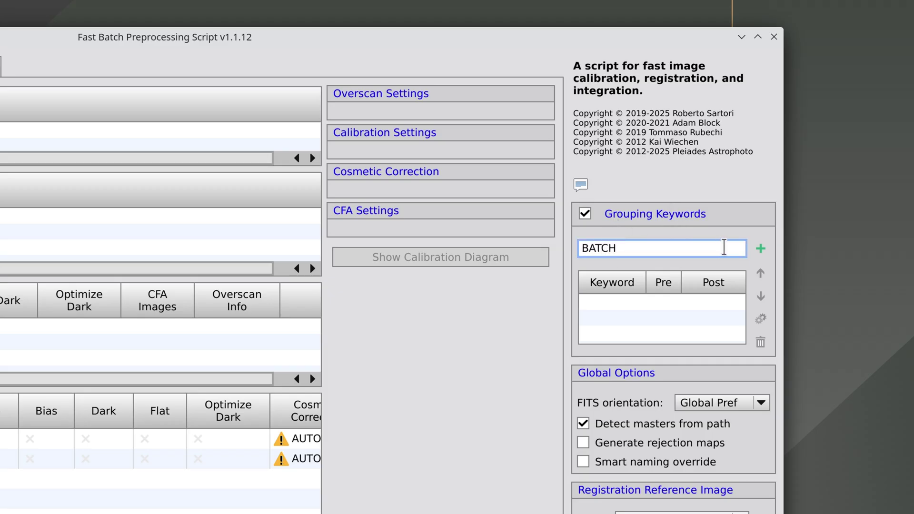
{"action": "left_click", "coordinate": [760, 249]}
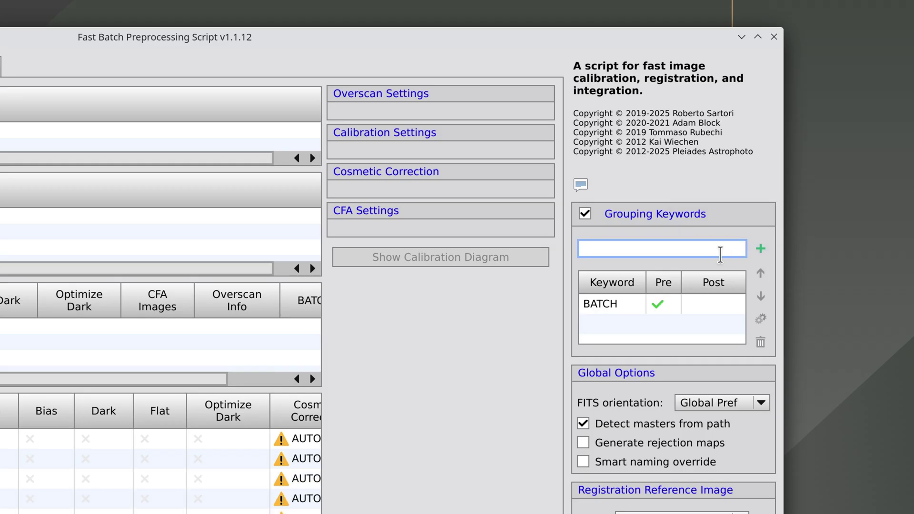
{"action": "left_click", "coordinate": [626, 312]}
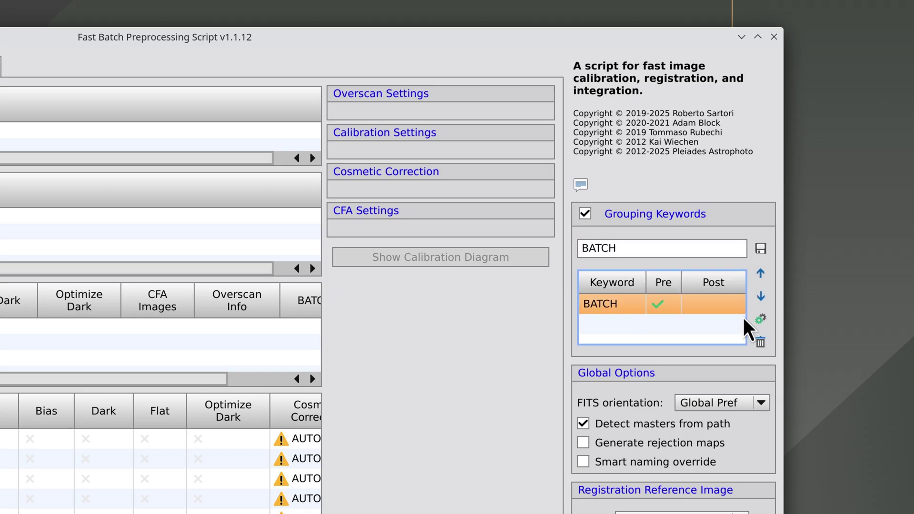
{"action": "left_click", "coordinate": [758, 321]}
{"action": "left_click", "coordinate": [758, 321]}
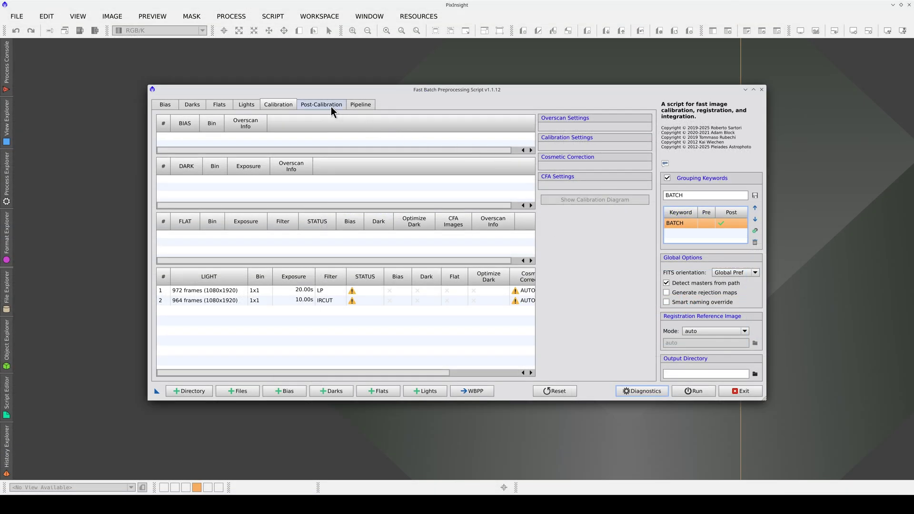
Step: Enable 1x Square drizzle with 1.00 drop shrink for all six LP and IRCUT post-calibration groups
{"action": "left_click", "coordinate": [331, 106]}
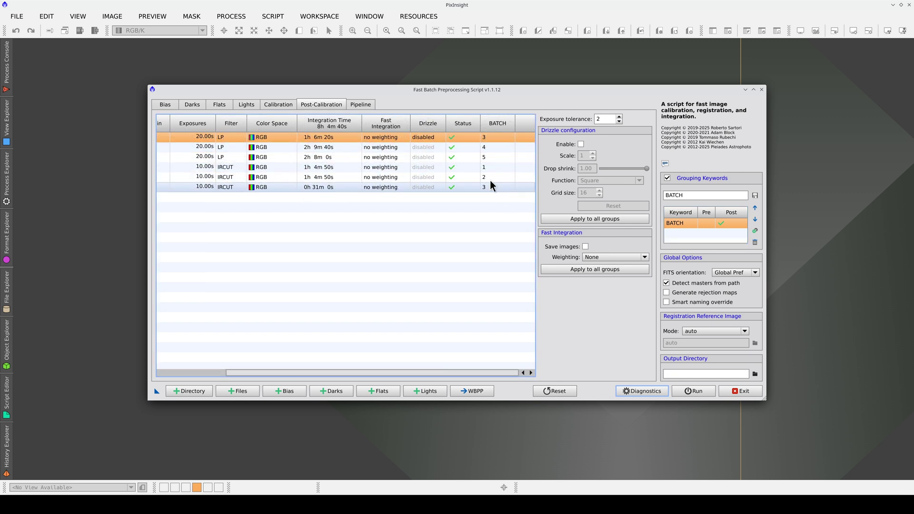
{"action": "left_click", "coordinate": [581, 144]}
{"action": "left_click", "coordinate": [595, 218]}
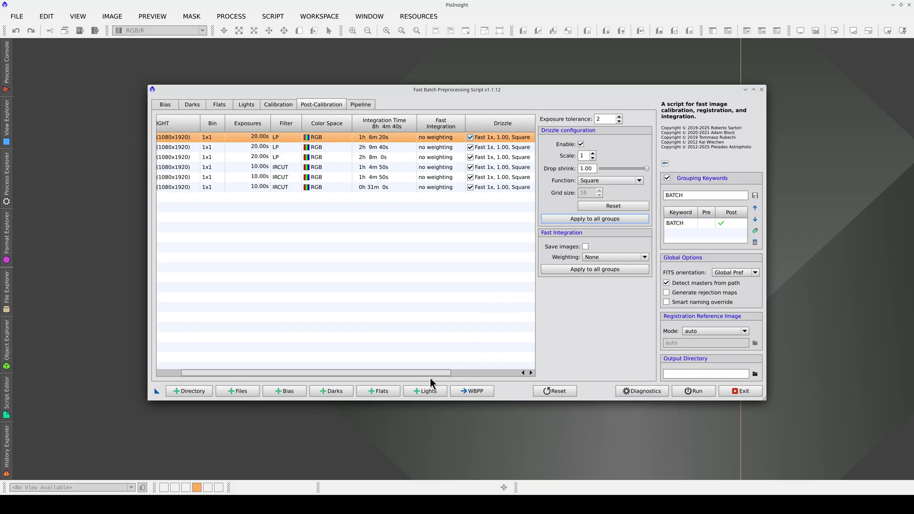
{"action": "left_click_drag", "start_coordinate": [432, 374], "coordinate": [421, 377]}
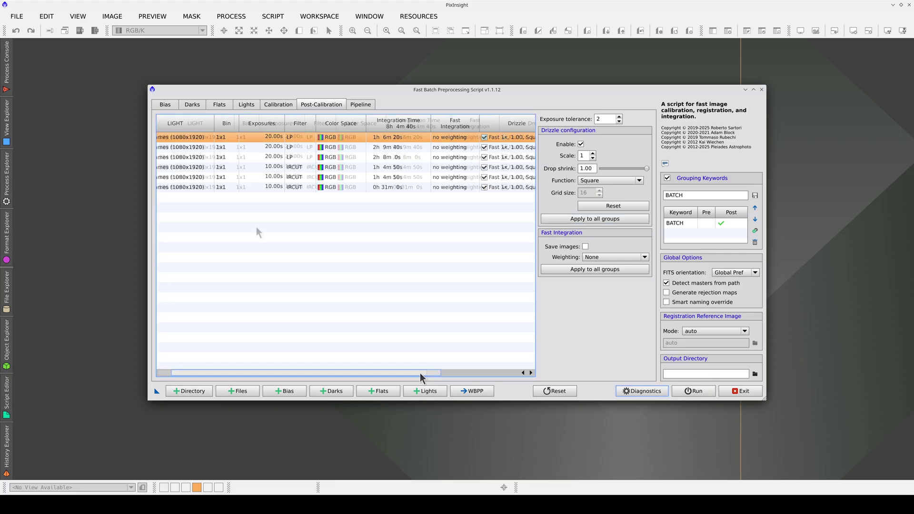
{"action": "left_click", "coordinate": [175, 179]}
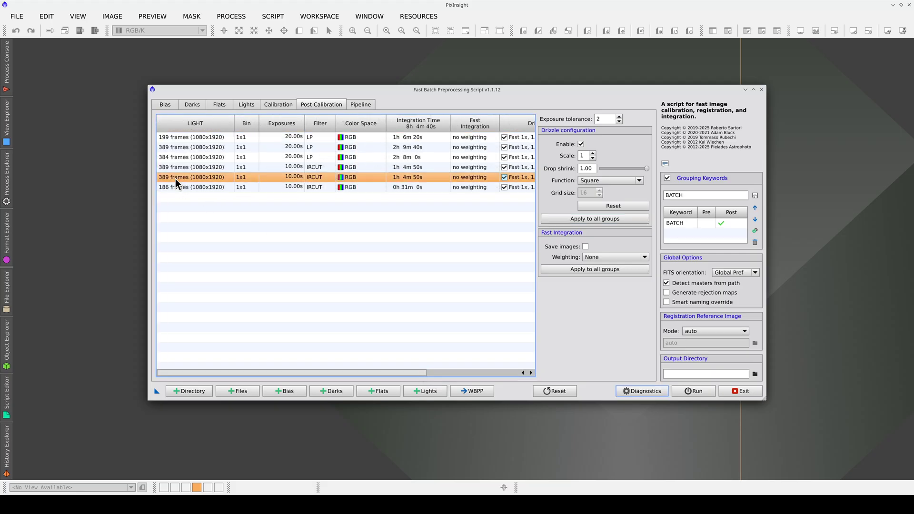
{"action": "left_click", "coordinate": [174, 168]}
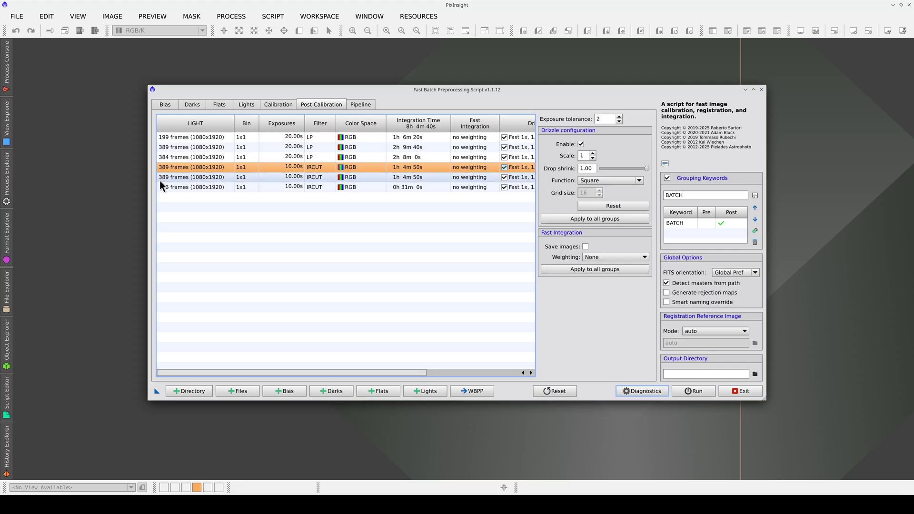
{"action": "left_click", "coordinate": [161, 179]}
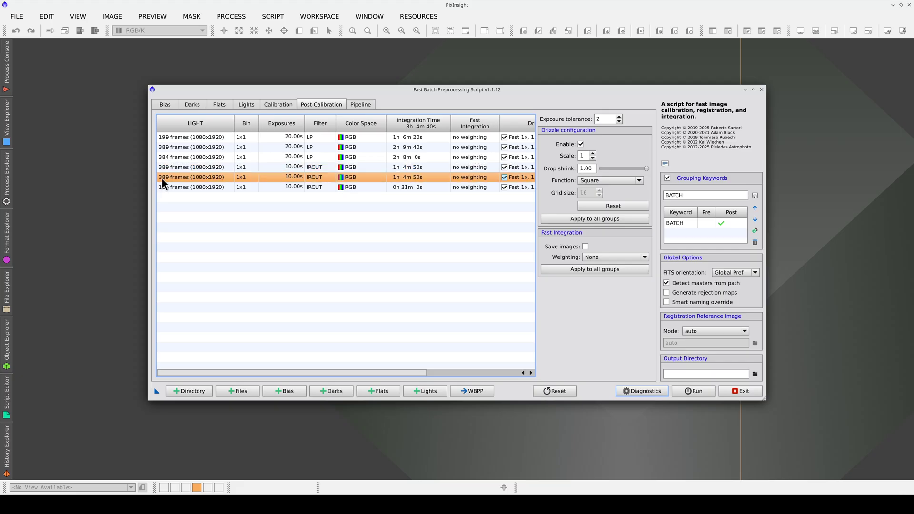
Step: Set the output directory to a new FBPP-batches folder inside NGC7000
{"action": "left_click", "coordinate": [755, 375]}
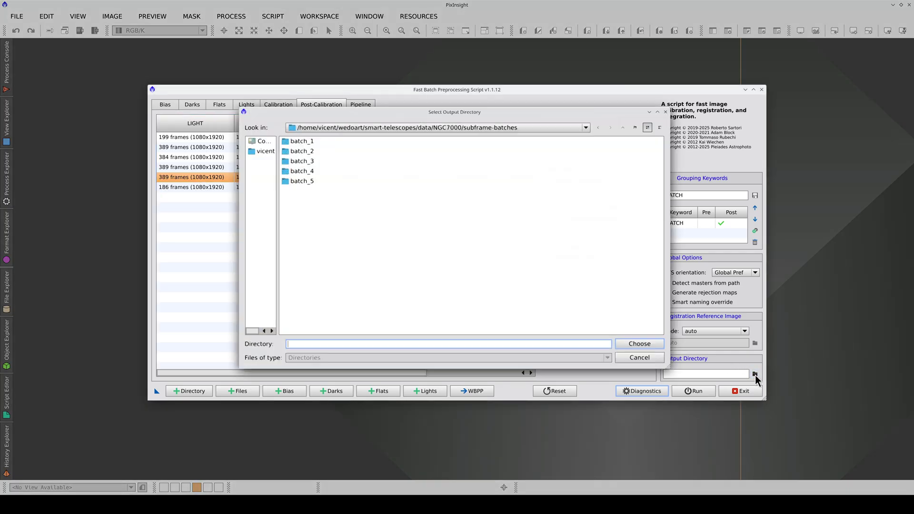
{"action": "left_click", "coordinate": [625, 131]}
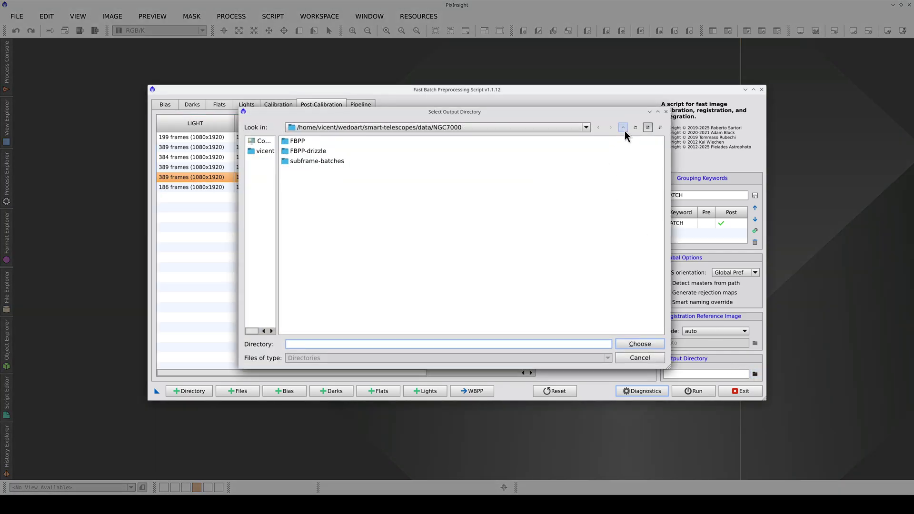
{"action": "left_click", "coordinate": [635, 130]}
{"action": "type", "text": "FBPP-batches"}
{"action": "key", "text": "Return"}
{"action": "key", "text": "Return"}
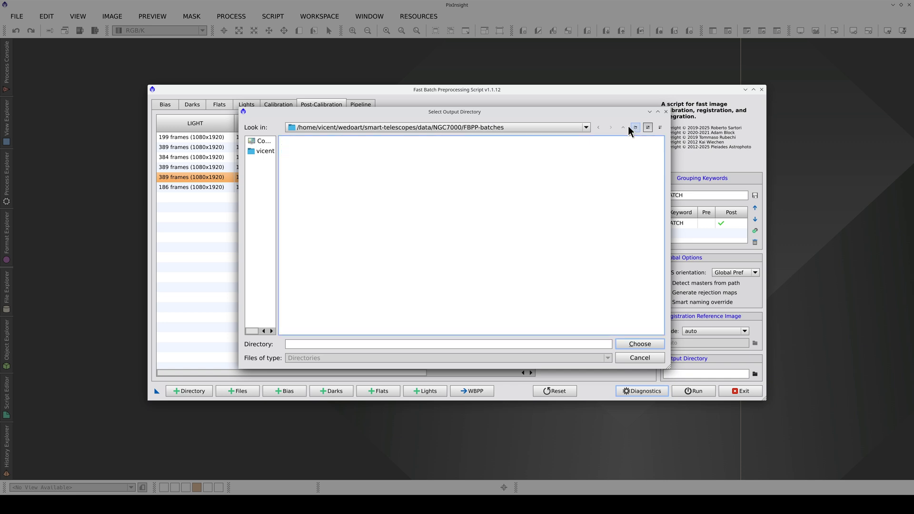
{"action": "left_click", "coordinate": [639, 344]}
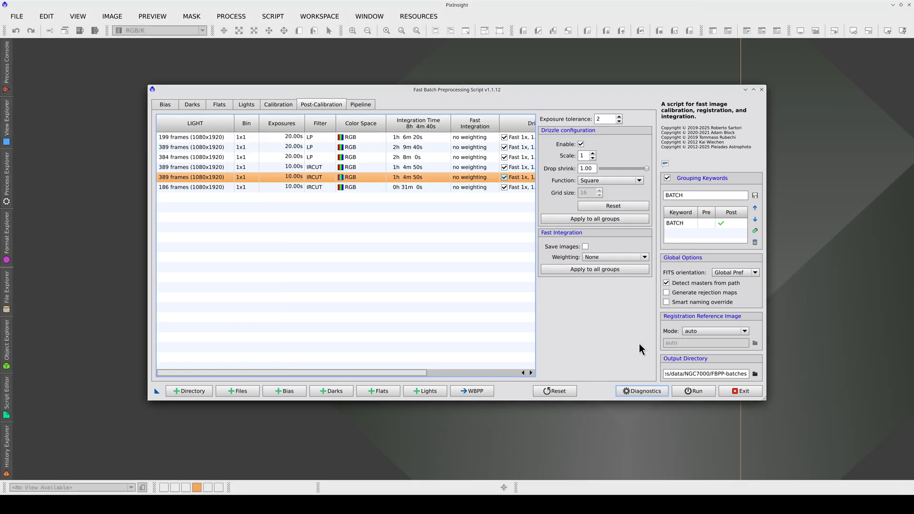
Step: Review the setup diagnostics, which report 45.42 GiB of working space required
{"action": "left_click", "coordinate": [639, 388]}
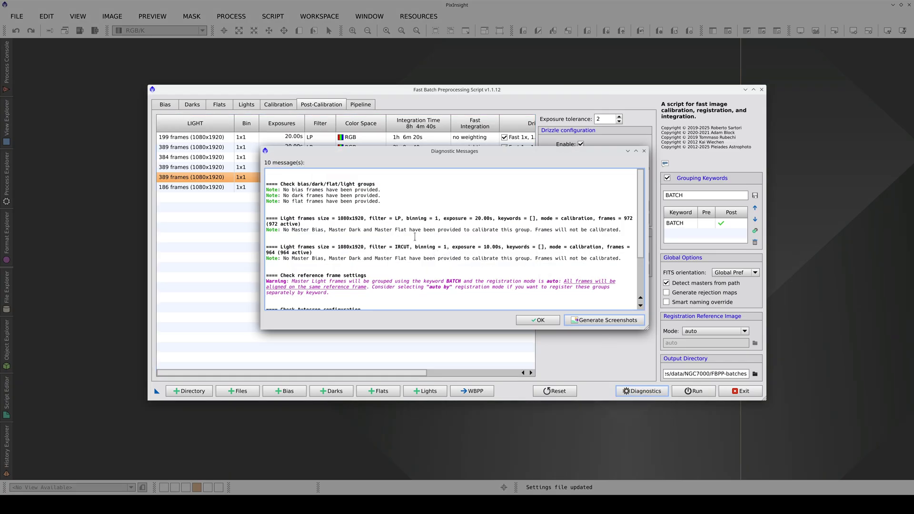
{"action": "scroll", "coordinate": [399, 232], "scroll_direction": "down", "scroll_amount": 3}
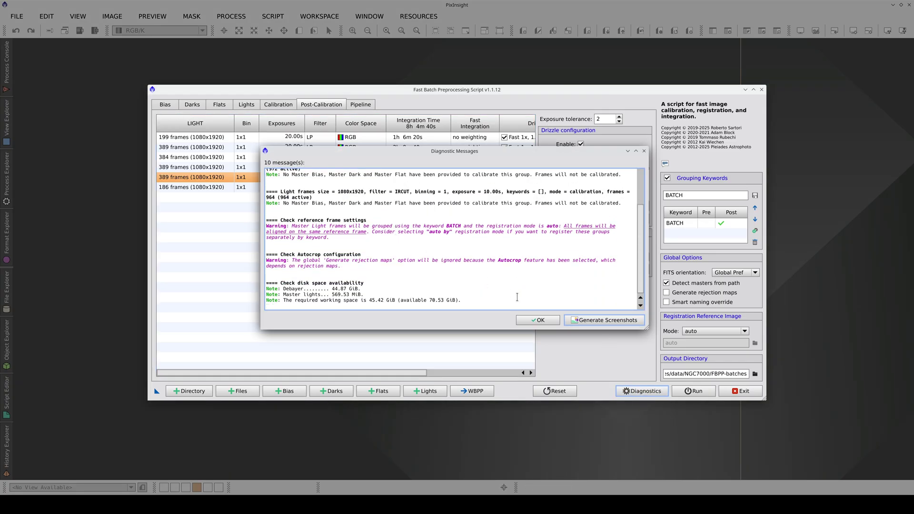
{"action": "left_click", "coordinate": [540, 322]}
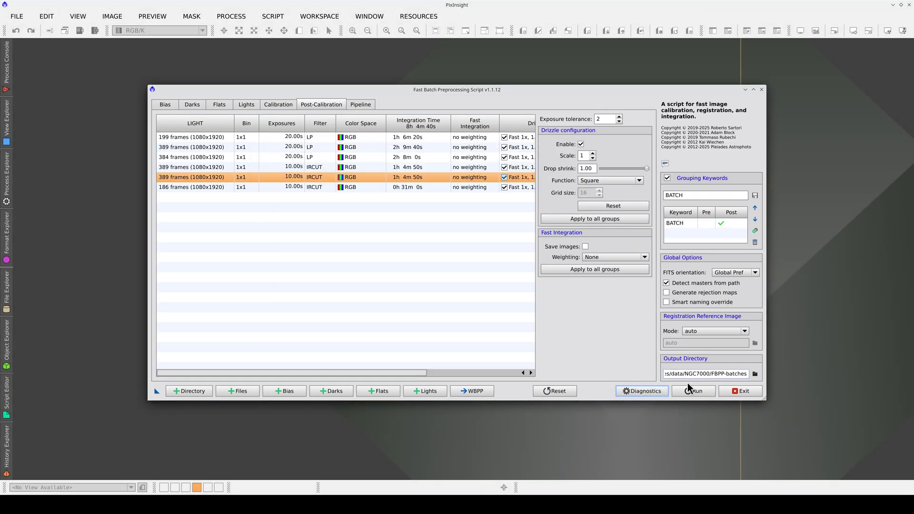
Step: Run the batch preprocessing, continuing past the diagnostic warnings until it finishes
{"action": "left_click", "coordinate": [705, 394]}
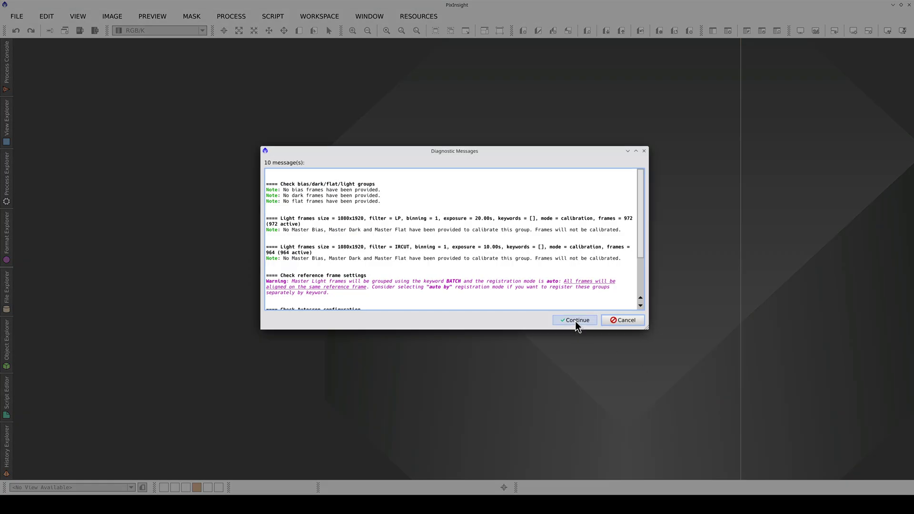
{"action": "left_click", "coordinate": [575, 320]}
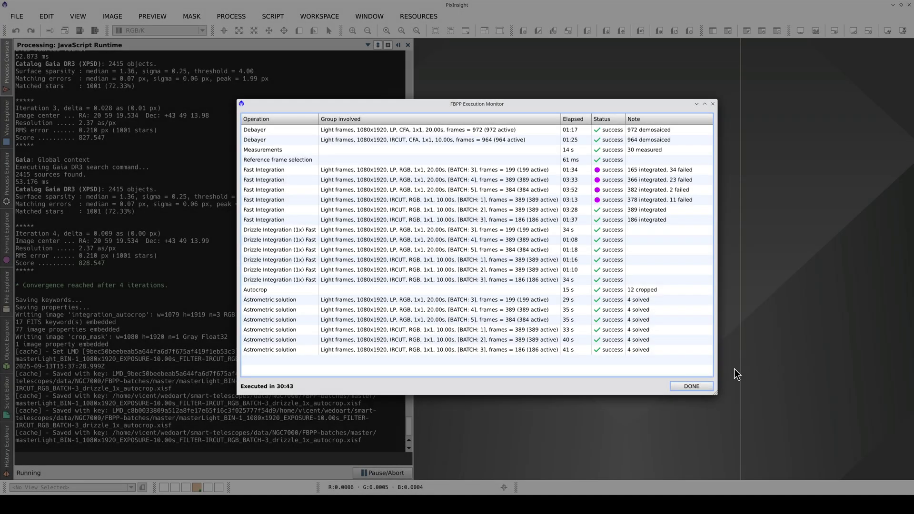
Step: Close the Execution Monitor, the run report and the preprocessing script window
{"action": "left_click", "coordinate": [691, 386]}
{"action": "left_click", "coordinate": [642, 325]}
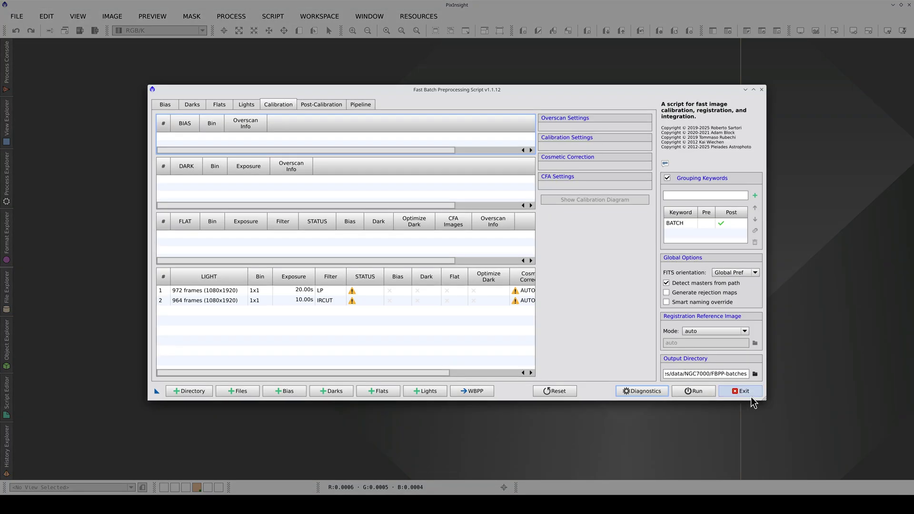
{"action": "left_click", "coordinate": [750, 395]}
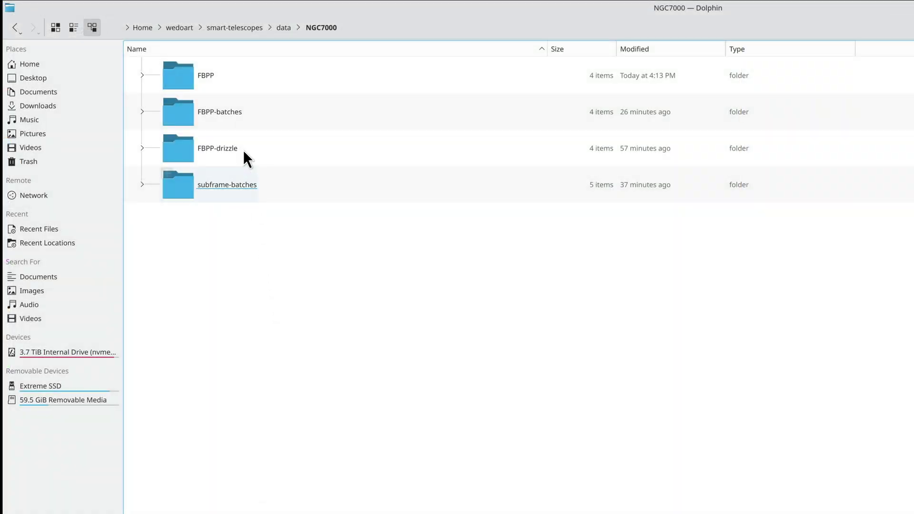
Step: In Dolphin, open FBPP-batches > master and widen the Name column to show full masterLight names
{"action": "left_click", "coordinate": [217, 119]}
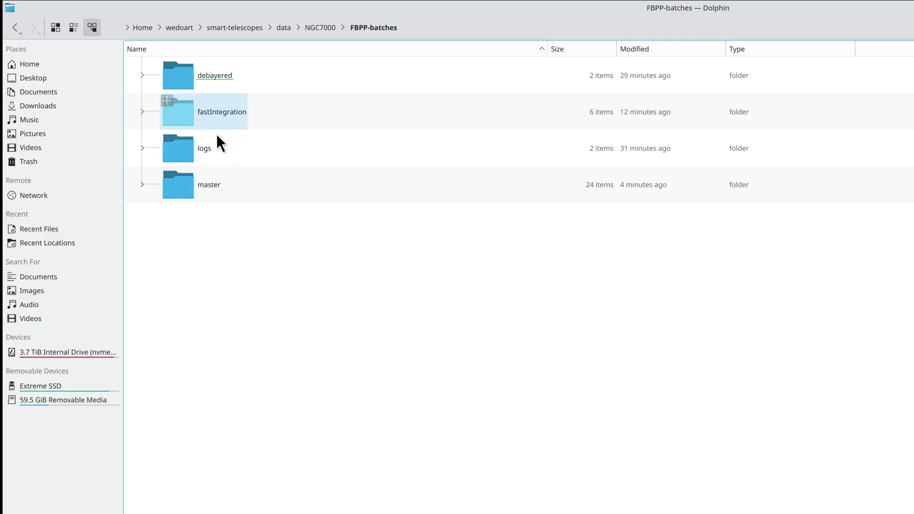
{"action": "left_click", "coordinate": [212, 184]}
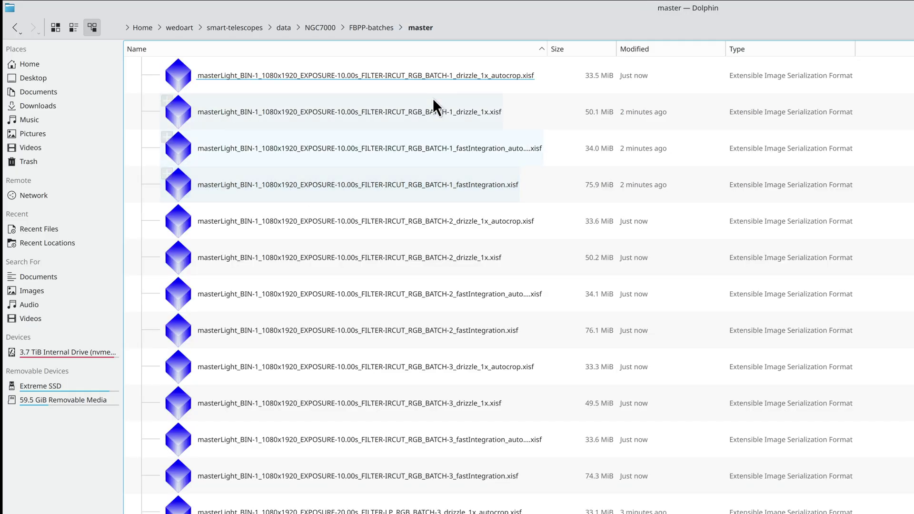
{"action": "left_click_drag", "start_coordinate": [546, 48], "coordinate": [668, 48]}
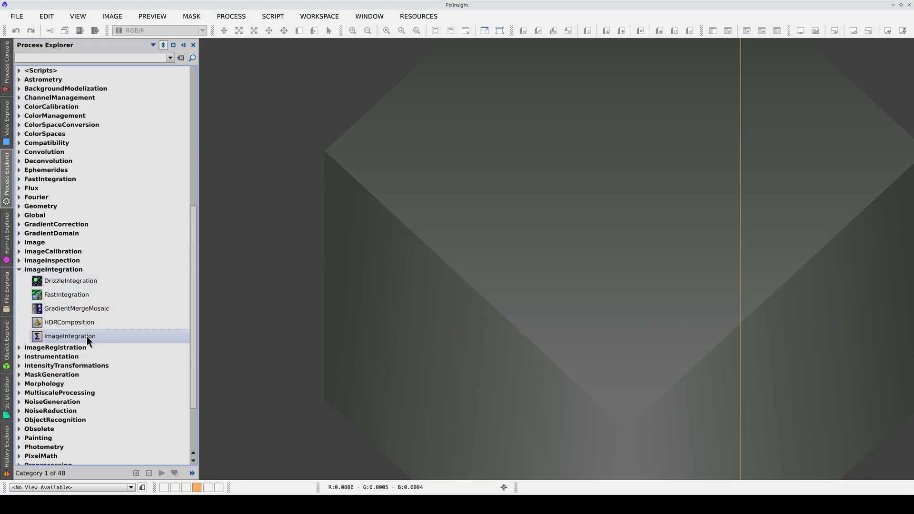
Step: Open ImageIntegration and add the BATCH-1, 2 and 3 IRCUT drizzle_1x_autocrop masters as inputs
{"action": "left_click", "coordinate": [114, 337]}
{"action": "double_click", "coordinate": [113, 337]}
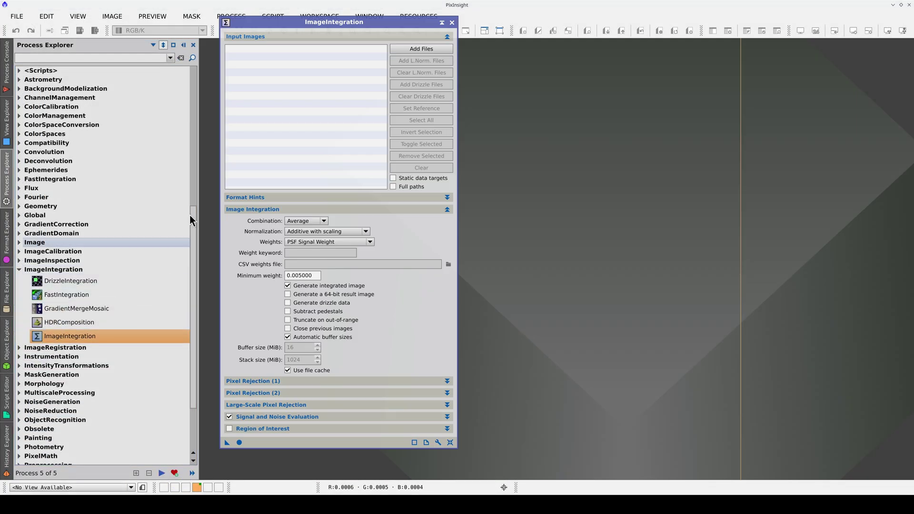
{"action": "left_click_drag", "start_coordinate": [337, 24], "coordinate": [458, 44]}
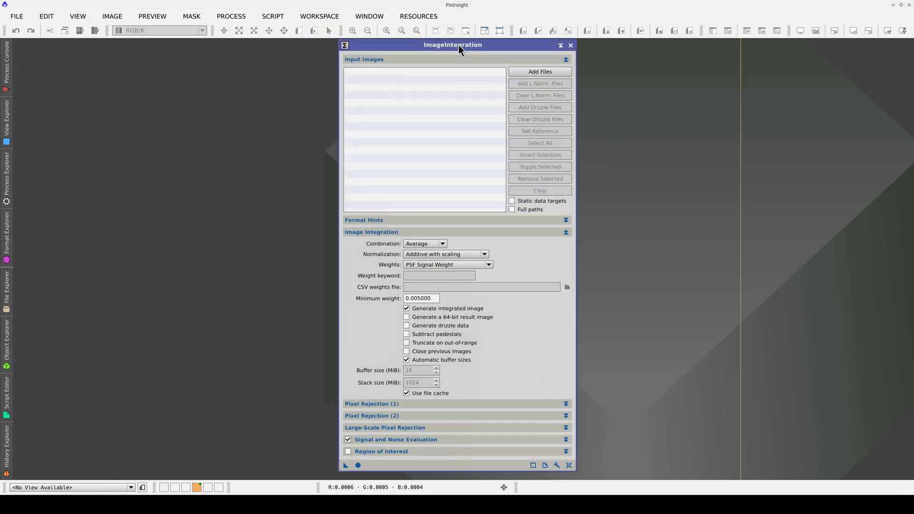
{"action": "left_click", "coordinate": [535, 71]}
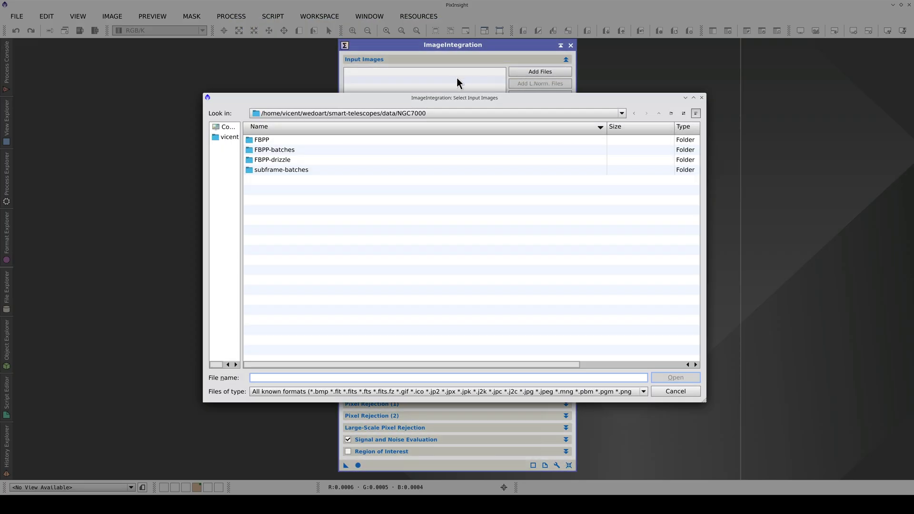
{"action": "double_click", "coordinate": [282, 149]}
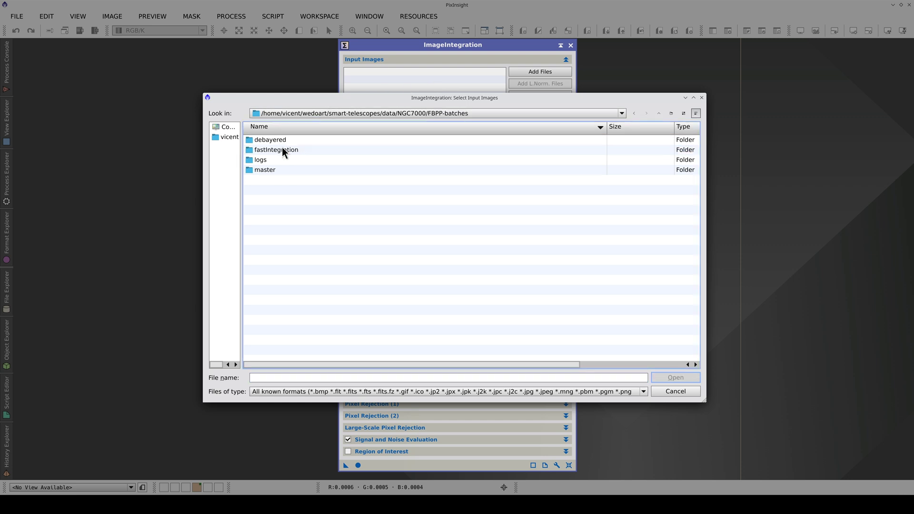
{"action": "double_click", "coordinate": [267, 168]}
{"action": "left_click", "coordinate": [543, 149]}
{"action": "left_click", "coordinate": [556, 190], "text": "ctrl"}
{"action": "left_click", "coordinate": [550, 229], "text": "ctrl"}
{"action": "left_click", "coordinate": [675, 380]}
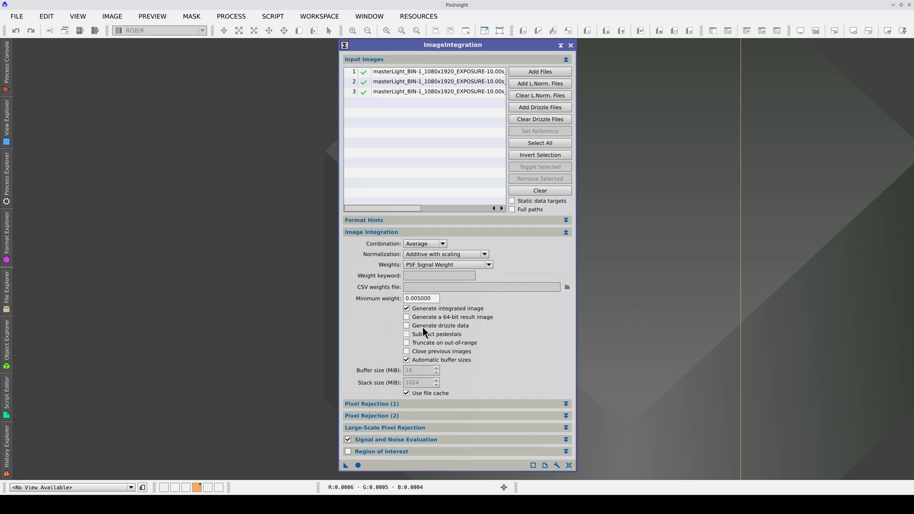
Step: Set weights to SNR and integrate the three masters into a 1079×1919 RGB image
{"action": "left_click", "coordinate": [423, 265]}
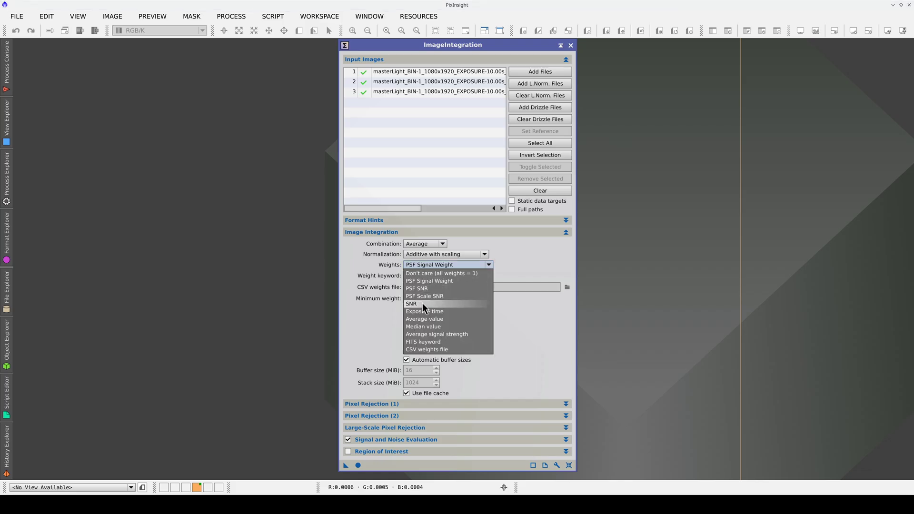
{"action": "left_click", "coordinate": [454, 307]}
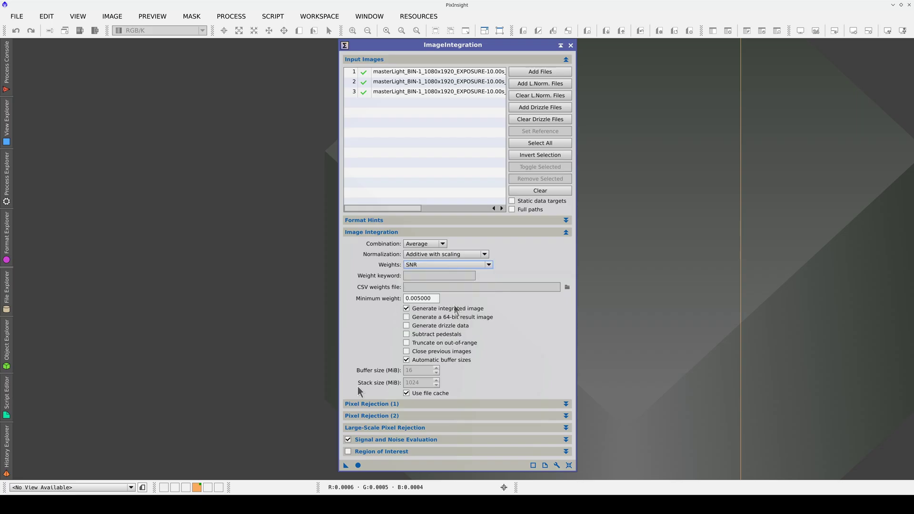
{"action": "left_click", "coordinate": [358, 466]}
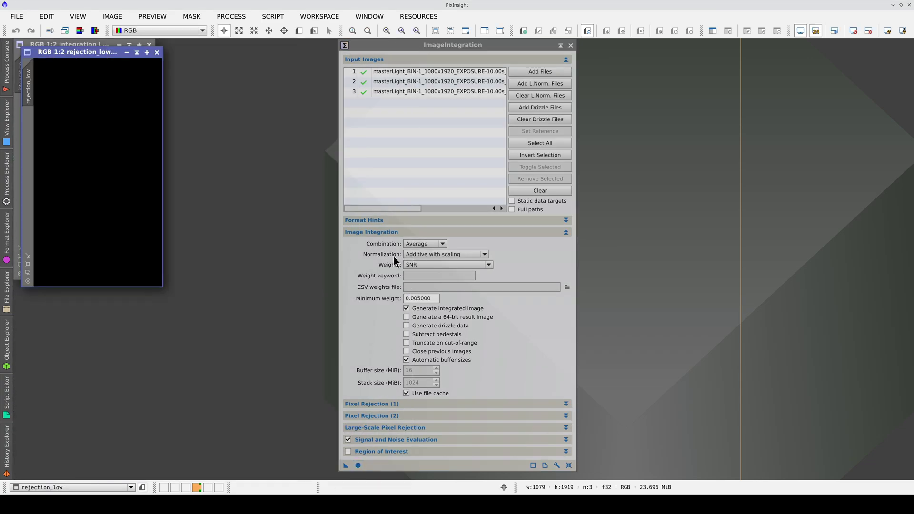
Step: Close the low rejection map, maximize the integration, and save it as NGC7000-IRCUT.xisf in the master folder
{"action": "left_click", "coordinate": [157, 52]}
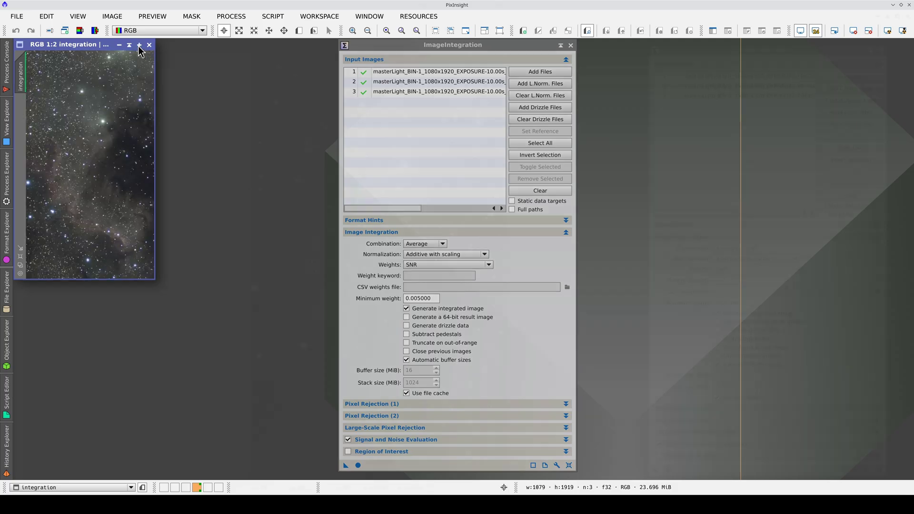
{"action": "left_click", "coordinate": [140, 45]}
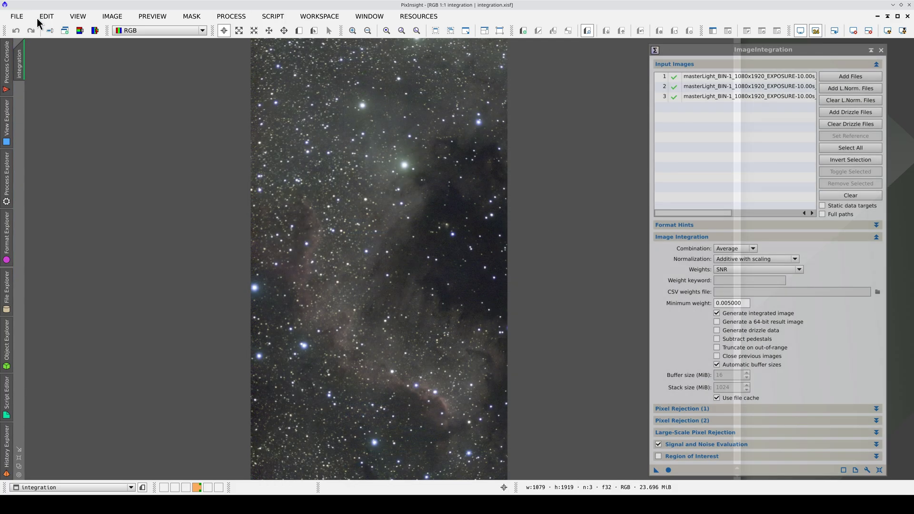
{"action": "left_click", "coordinate": [20, 21]}
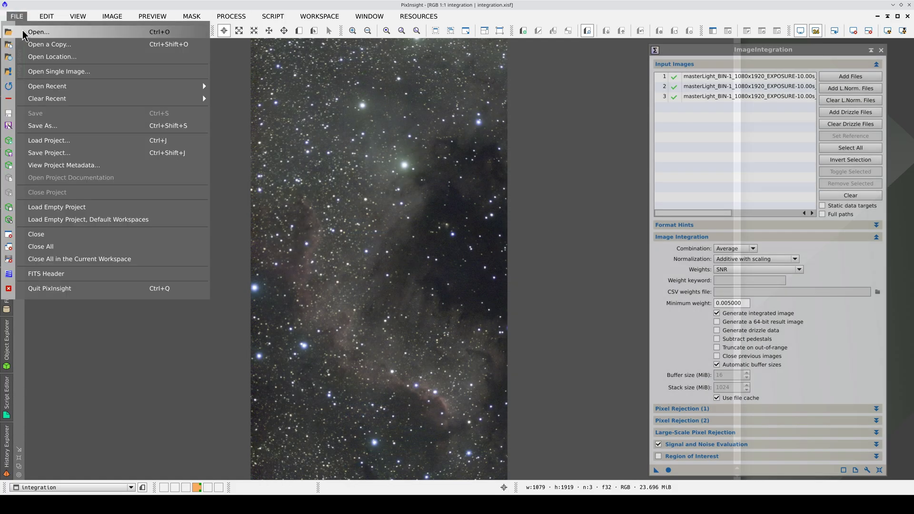
{"action": "left_click", "coordinate": [38, 126]}
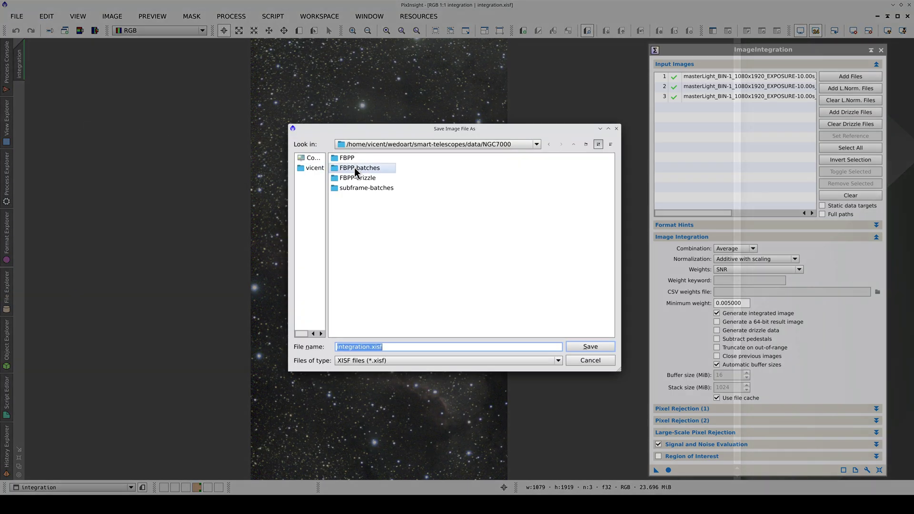
{"action": "double_click", "coordinate": [350, 188]}
{"action": "left_click", "coordinate": [351, 189]}
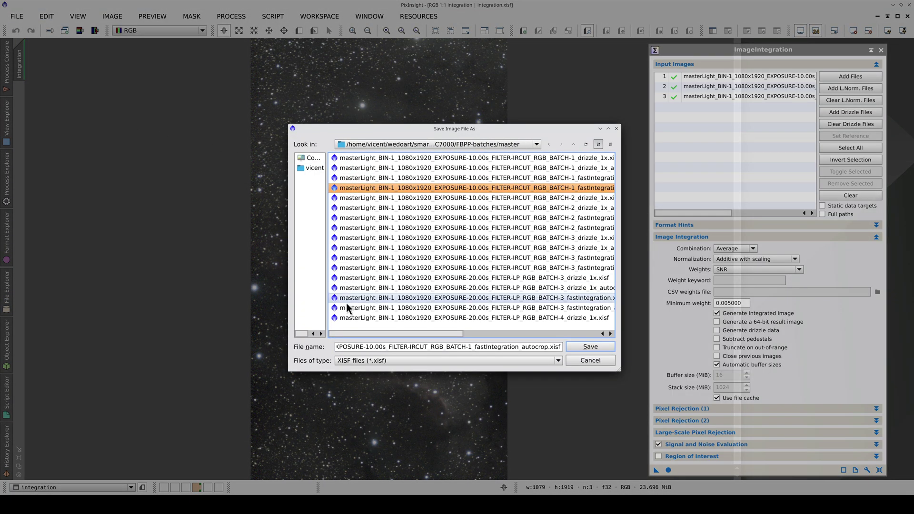
{"action": "left_click", "coordinate": [365, 347]}
{"action": "key", "text": "ctrl+a"}
{"action": "type", "text": "N"}
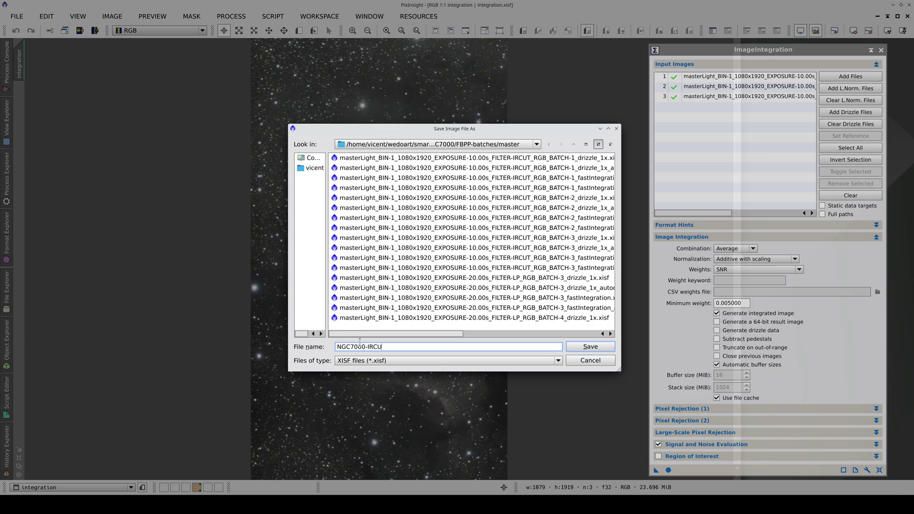
{"action": "key", "text": "Return"}
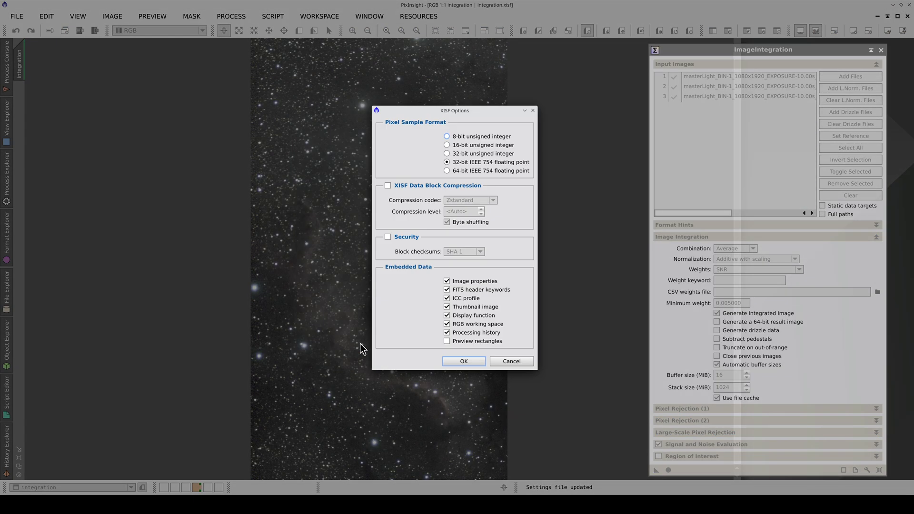
{"action": "left_click", "coordinate": [450, 359]}
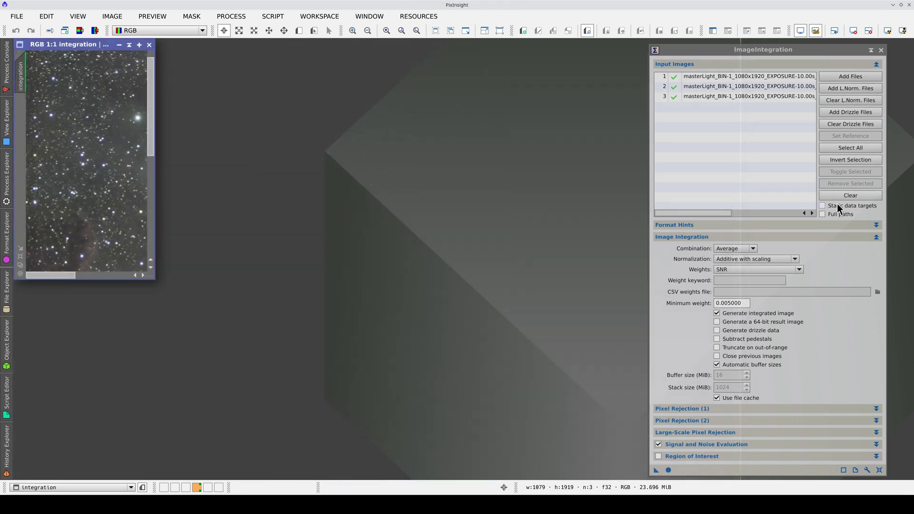
Step: Replace the inputs with the LP BATCH-3, 4 and 5 drizzle_1x_autocrop masters and integrate them
{"action": "left_click", "coordinate": [841, 196]}
{"action": "left_click", "coordinate": [851, 78]}
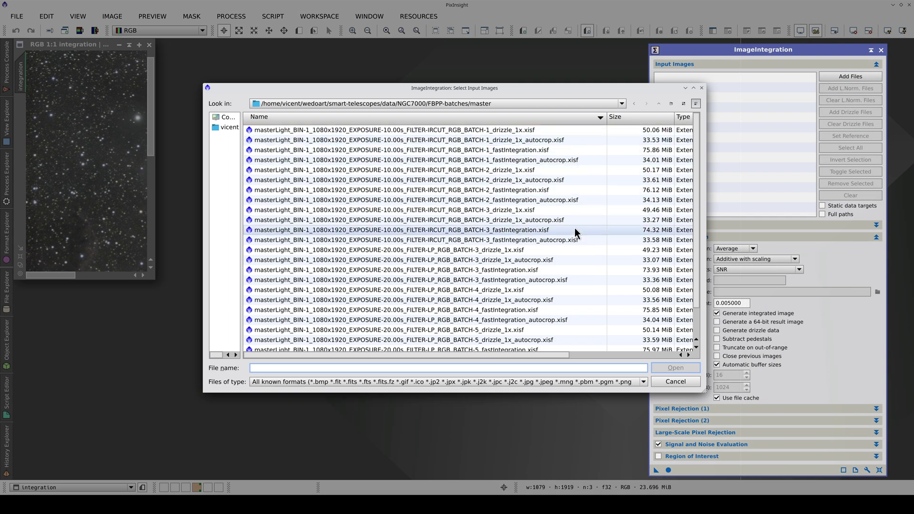
{"action": "scroll", "coordinate": [548, 258], "scroll_direction": "down", "scroll_amount": 1}
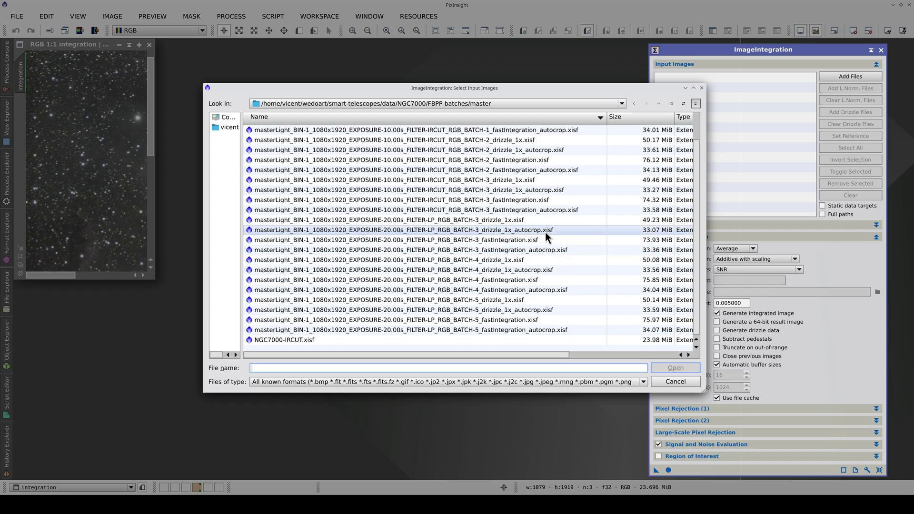
{"action": "left_click", "coordinate": [546, 232]}
{"action": "left_click", "coordinate": [544, 270], "text": "ctrl"}
{"action": "left_click", "coordinate": [541, 307], "text": "ctrl"}
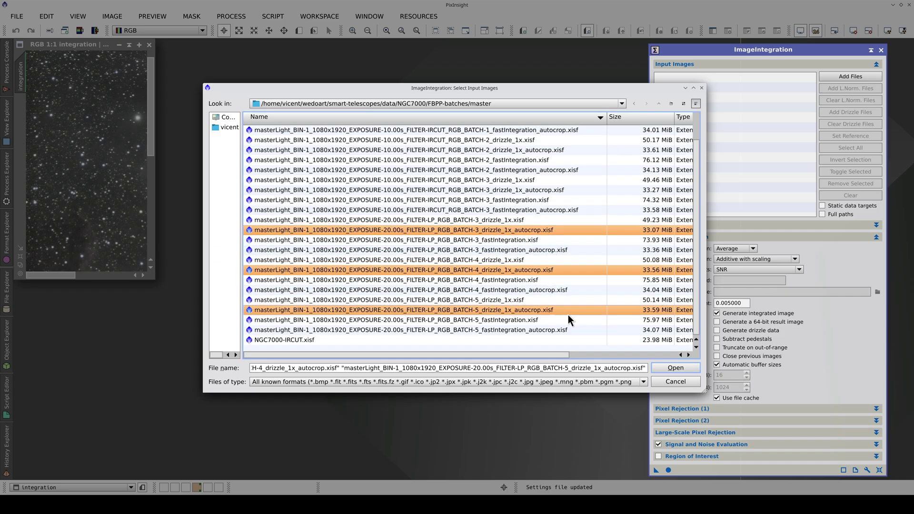
{"action": "left_click", "coordinate": [664, 369]}
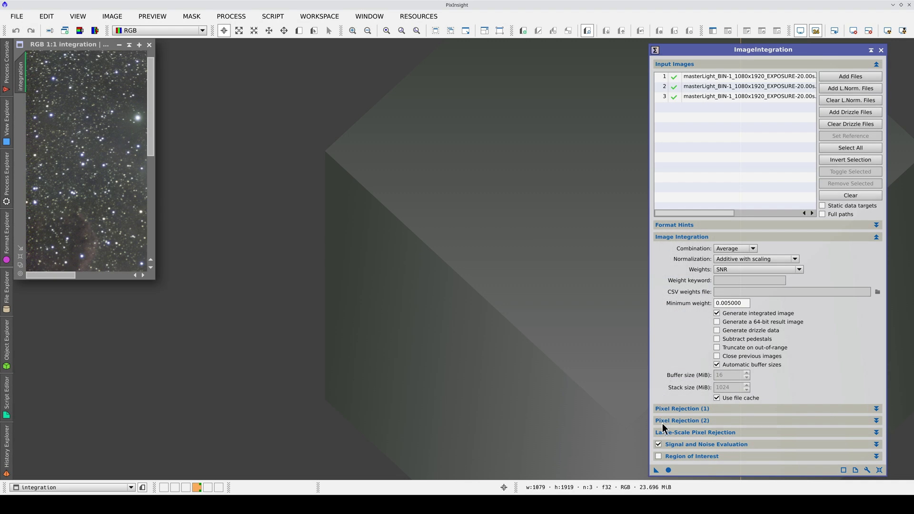
{"action": "left_click", "coordinate": [669, 470]}
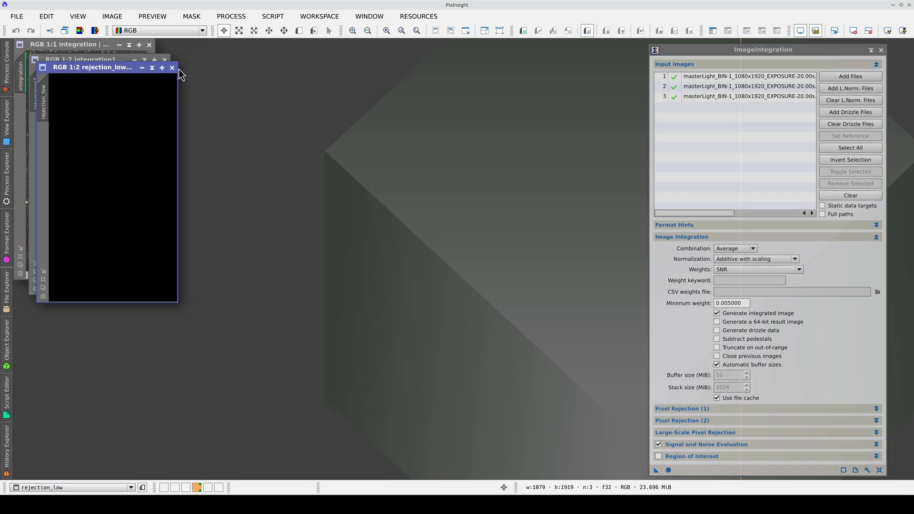
Step: Close the low rejection map, auto-stretch the LP integration, and tile it beside IRCUT
{"action": "left_click", "coordinate": [172, 67]}
{"action": "key", "text": "ctrl+a"}
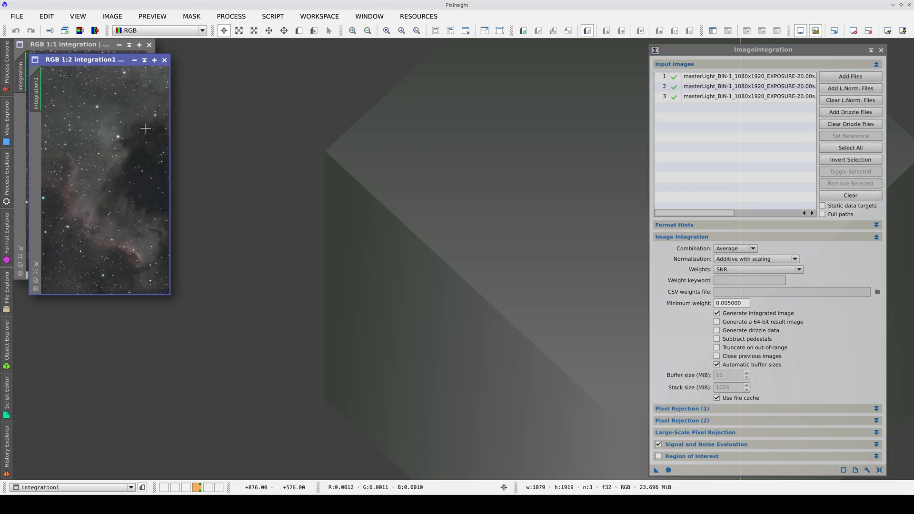
{"action": "key", "text": "ctrl+shift+t"}
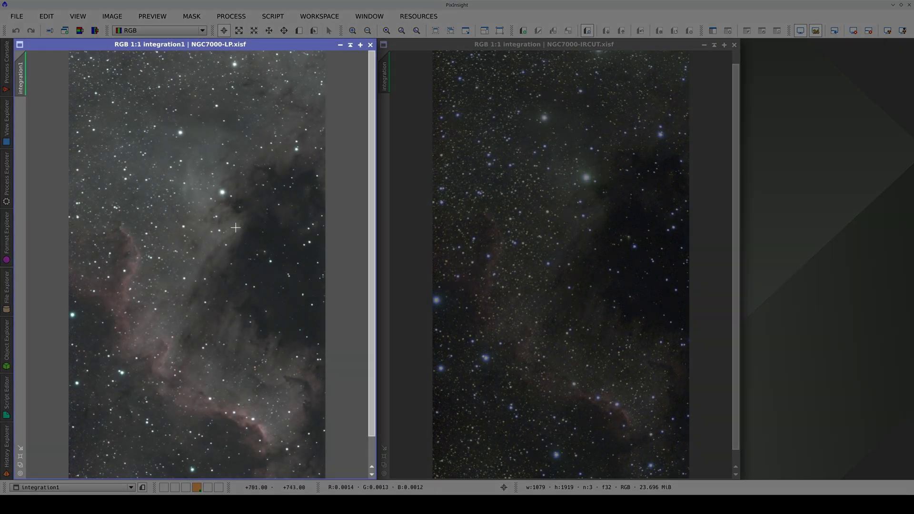
Step: Make the NGC7000-IRCUT integration window the active image
{"action": "left_click", "coordinate": [543, 234]}
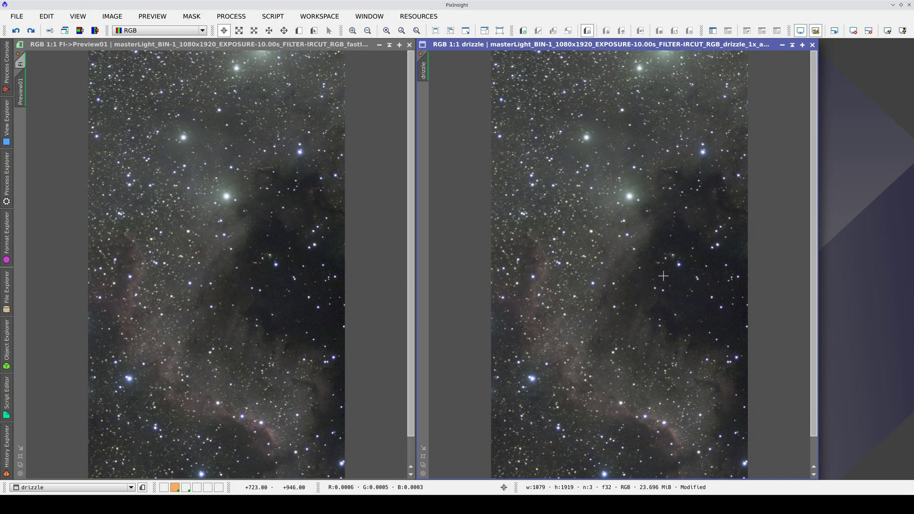
Step: Zoom and pan both views onto matching stars, then apply PixelMath 'drizzle' to FI Preview01
{"action": "scroll", "coordinate": [663, 276], "scroll_direction": "up", "scroll_amount": 3}
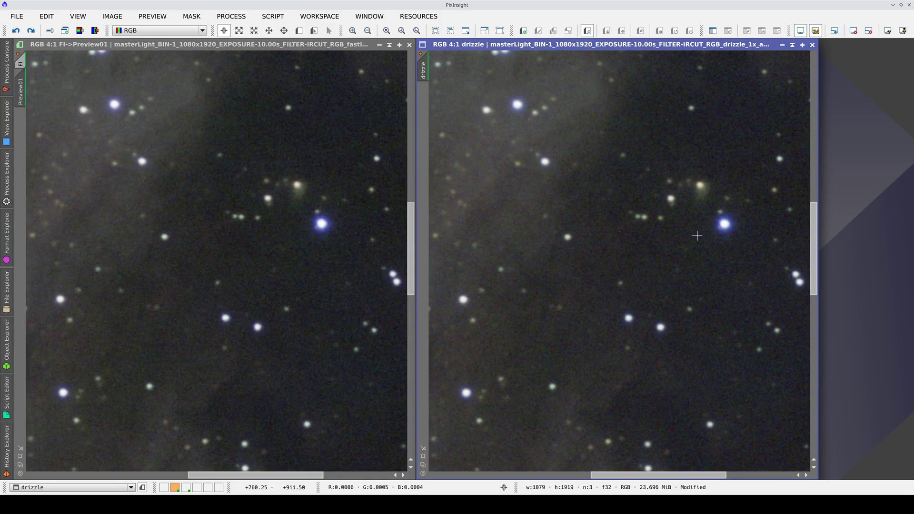
{"action": "left_click_drag", "start_coordinate": [697, 236], "coordinate": [659, 345]}
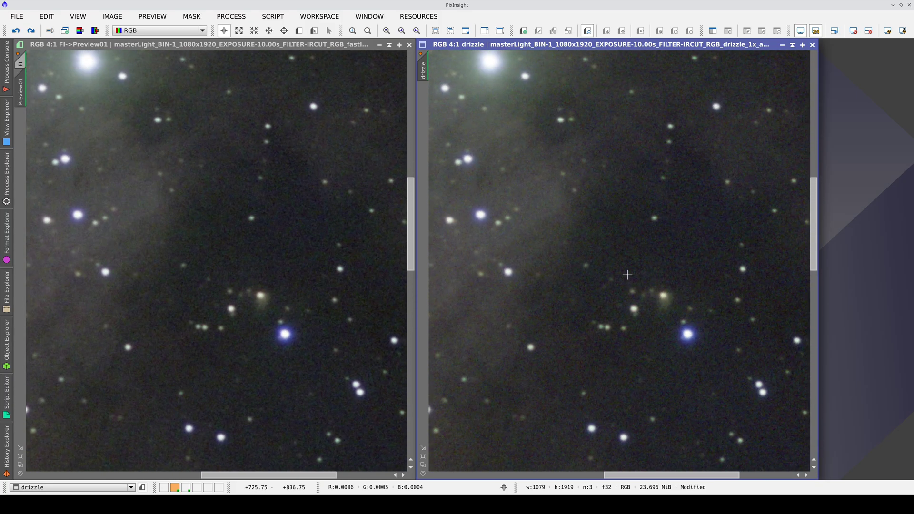
{"action": "left_click_drag", "start_coordinate": [612, 256], "coordinate": [651, 266]}
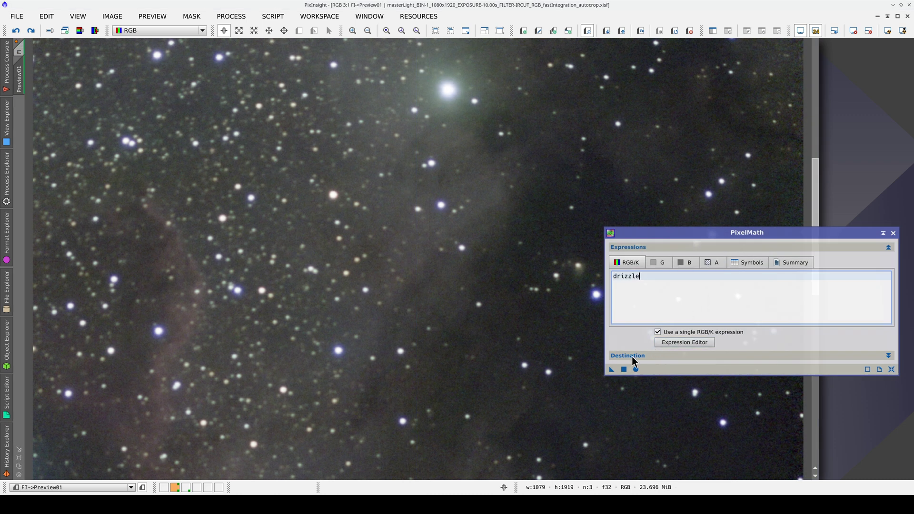
{"action": "left_click_drag", "start_coordinate": [612, 370], "coordinate": [569, 369]}
Step: Close PixelMath and toggle the FI preview between its drizzle and non-drizzle versions
{"action": "left_click", "coordinate": [894, 234]}
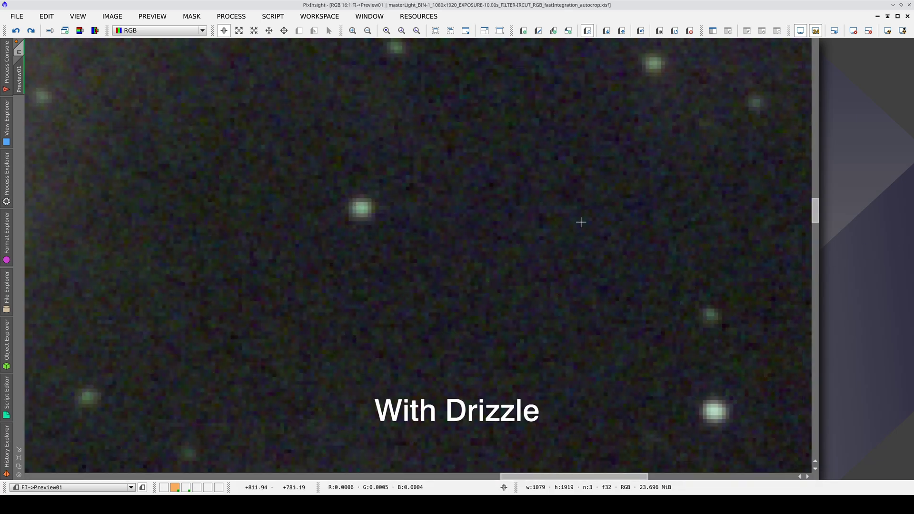
{"action": "scroll", "coordinate": [581, 221], "scroll_direction": "up", "scroll_amount": 10}
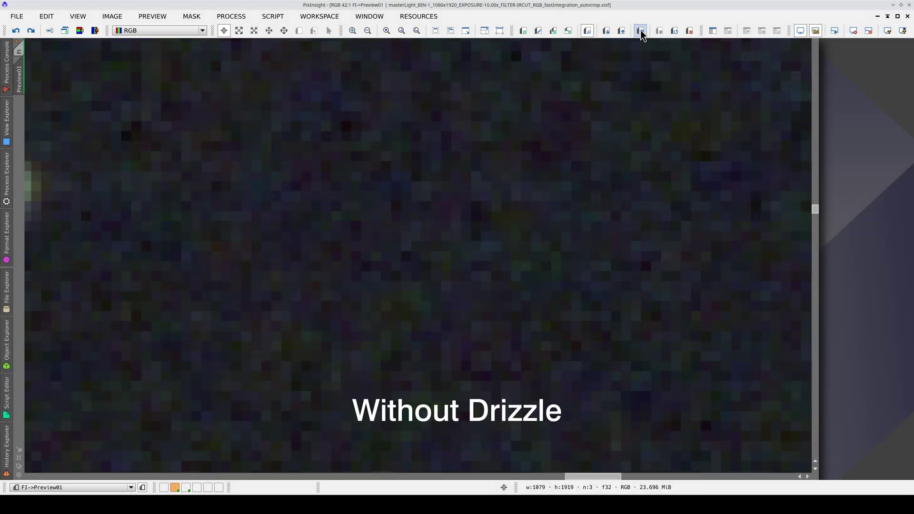
{"action": "left_click", "coordinate": [641, 30]}
{"action": "left_click", "coordinate": [641, 31]}
{"action": "left_click", "coordinate": [641, 31]}
{"action": "left_click", "coordinate": [641, 31]}
{"action": "left_click", "coordinate": [641, 31]}
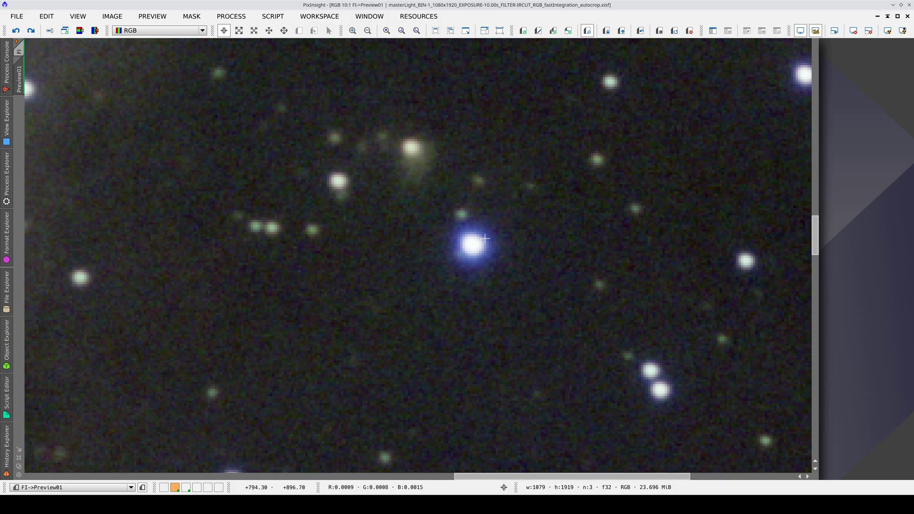
Step: Zoom in closer and keep flipping the preview, ending on the drizzle version
{"action": "scroll", "coordinate": [474, 243], "scroll_direction": "up", "scroll_amount": 8}
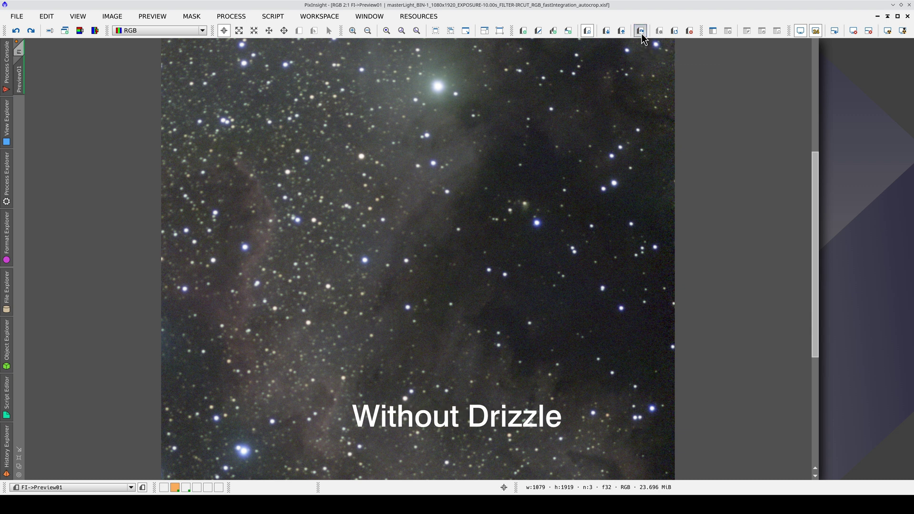
{"action": "left_click", "coordinate": [641, 31]}
{"action": "left_click", "coordinate": [641, 31]}
{"action": "left_click", "coordinate": [641, 31]}
{"action": "left_click", "coordinate": [641, 30]}
{"action": "left_click", "coordinate": [641, 30]}
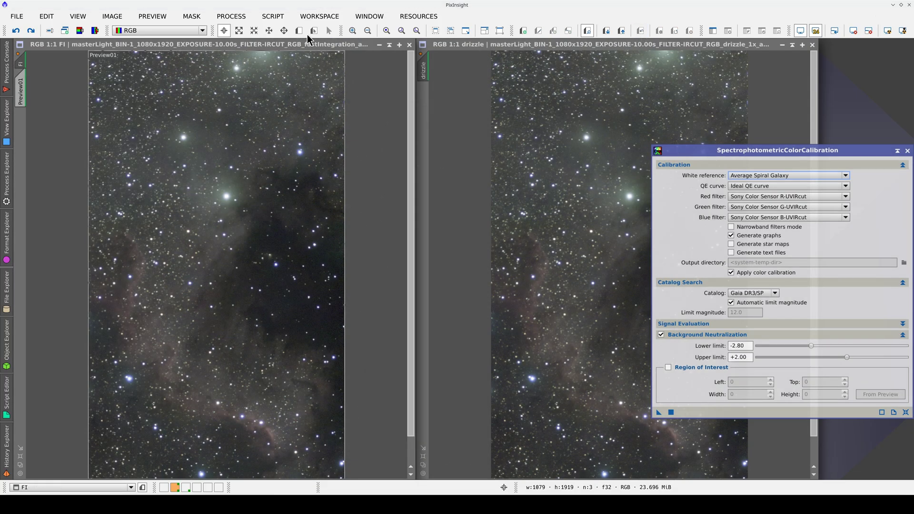
Step: Draw a small background preview on the FI image and set it as SPCC's Region of Interest
{"action": "left_click", "coordinate": [300, 31]}
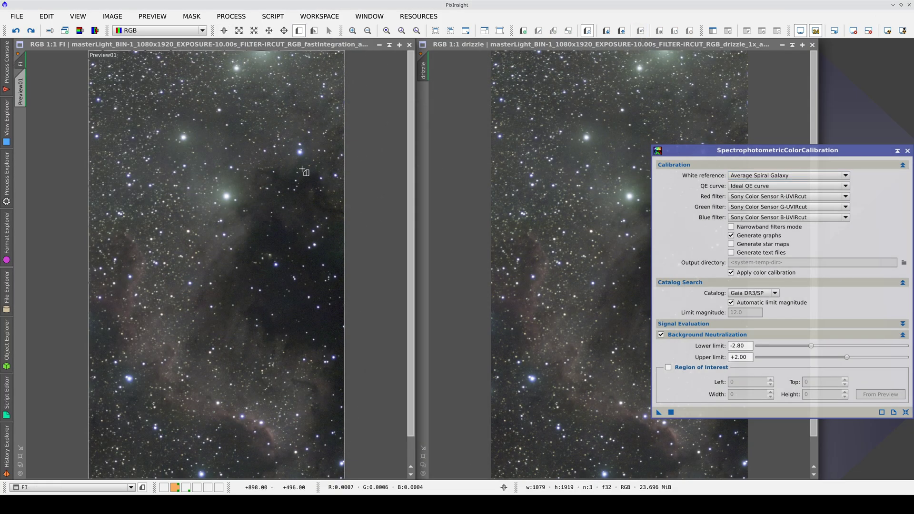
{"action": "left_click_drag", "start_coordinate": [300, 298], "coordinate": [340, 324]}
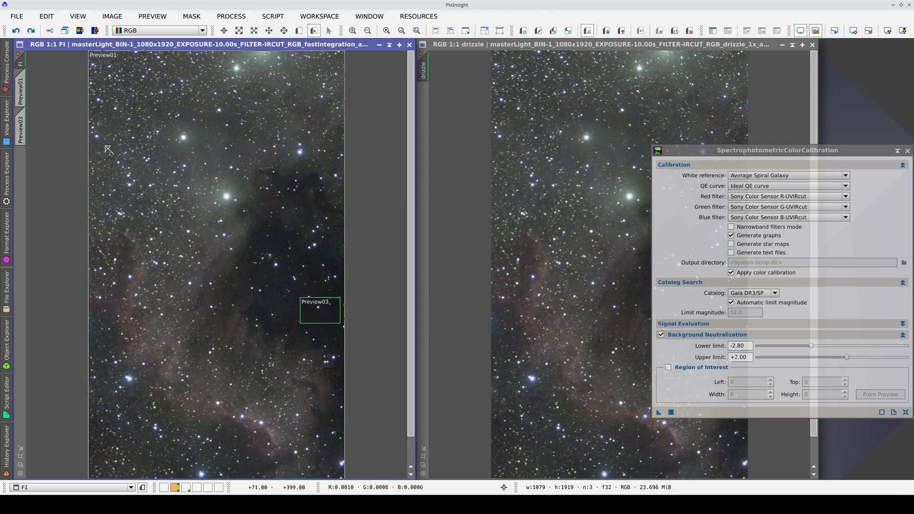
{"action": "left_click_drag", "start_coordinate": [21, 131], "coordinate": [879, 383]}
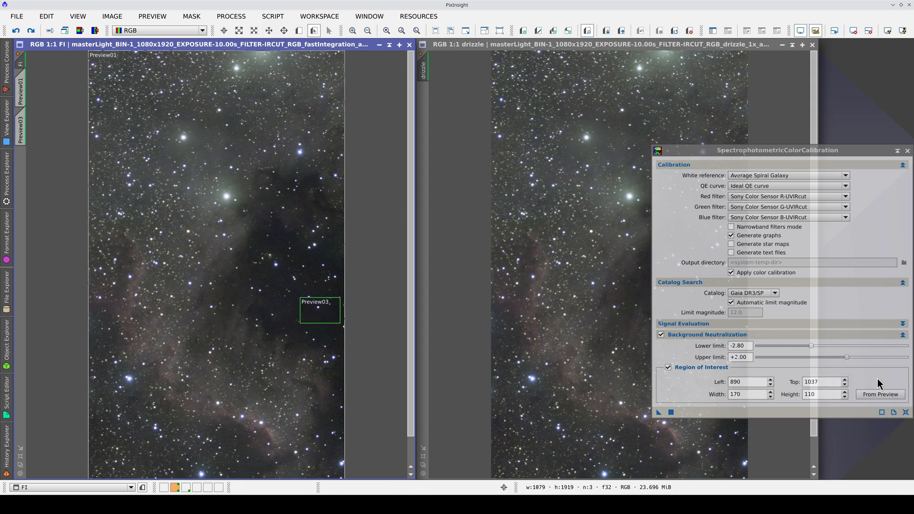
Step: Apply SPCC to the FI image and then the drizzle image, closing each result graph
{"action": "left_click", "coordinate": [662, 415]}
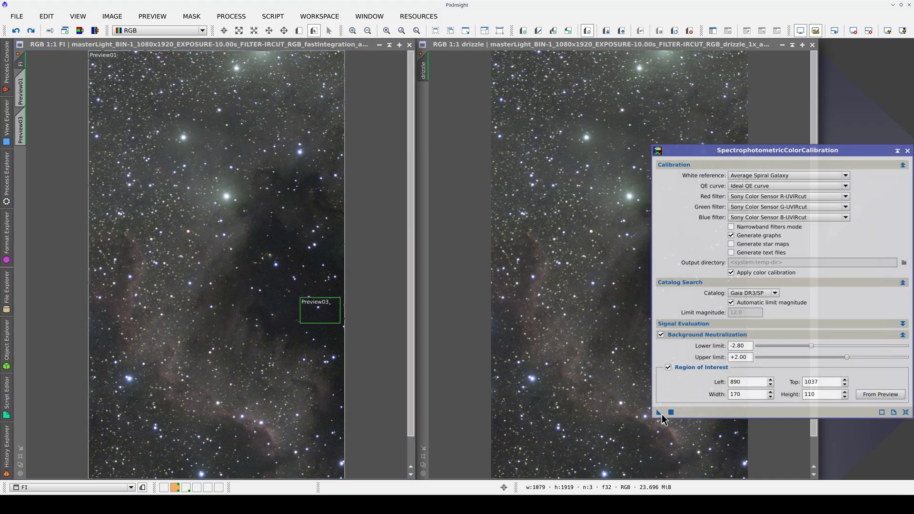
{"action": "left_click_drag", "start_coordinate": [662, 414], "coordinate": [322, 330]}
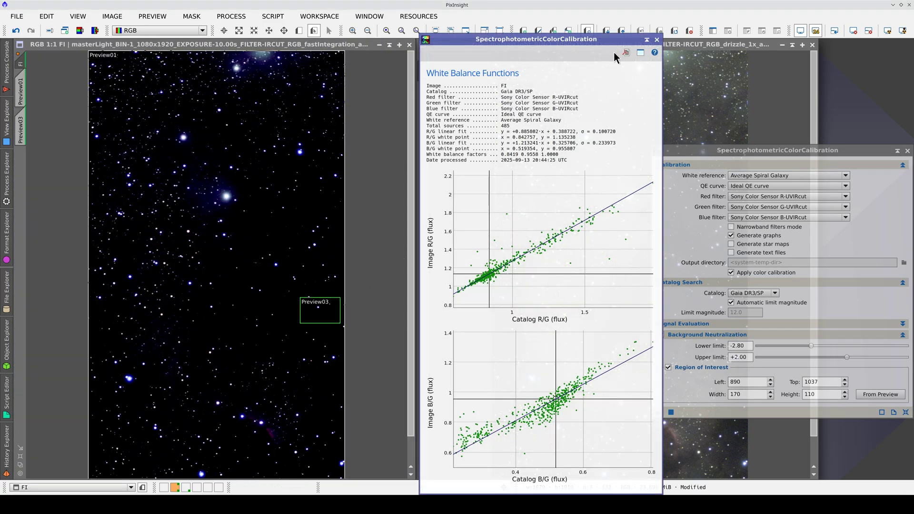
{"action": "left_click", "coordinate": [657, 39]}
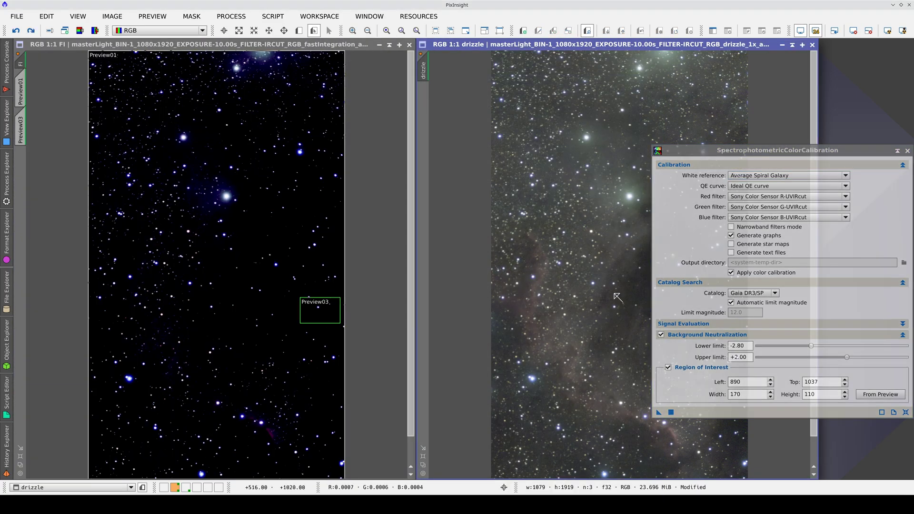
{"action": "left_click_drag", "start_coordinate": [659, 412], "coordinate": [621, 403]}
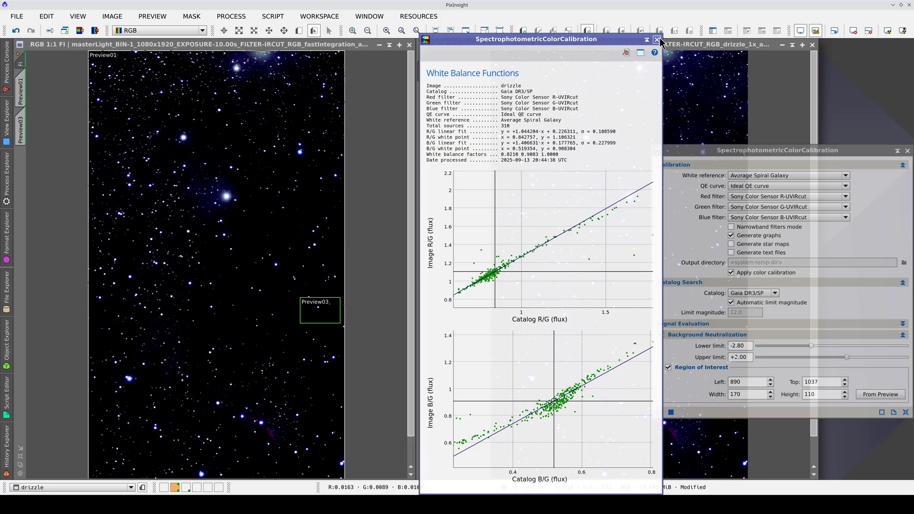
{"action": "left_click", "coordinate": [657, 39]}
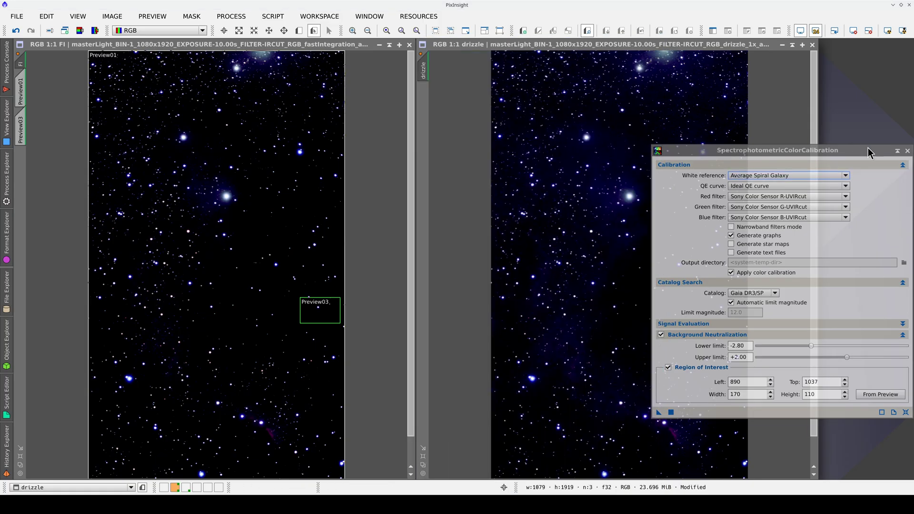
Step: Close SPCC, open ScreenTransferFunction from Process Explorer, and link the RGB channels
{"action": "left_click", "coordinate": [908, 152]}
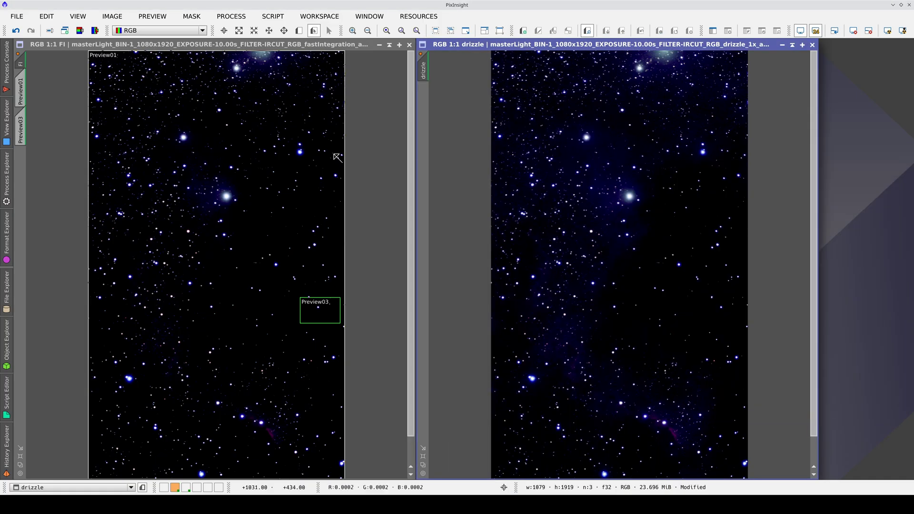
{"action": "left_click", "coordinate": [7, 174]}
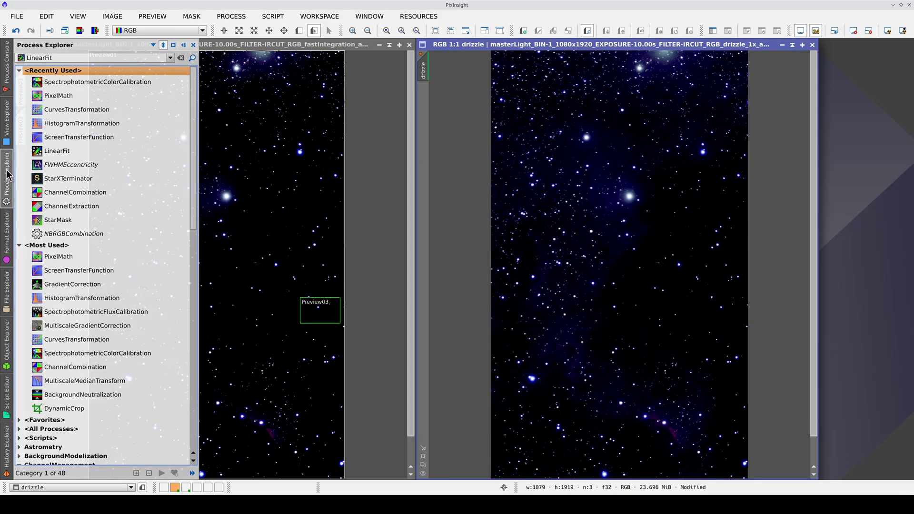
{"action": "double_click", "coordinate": [47, 138]}
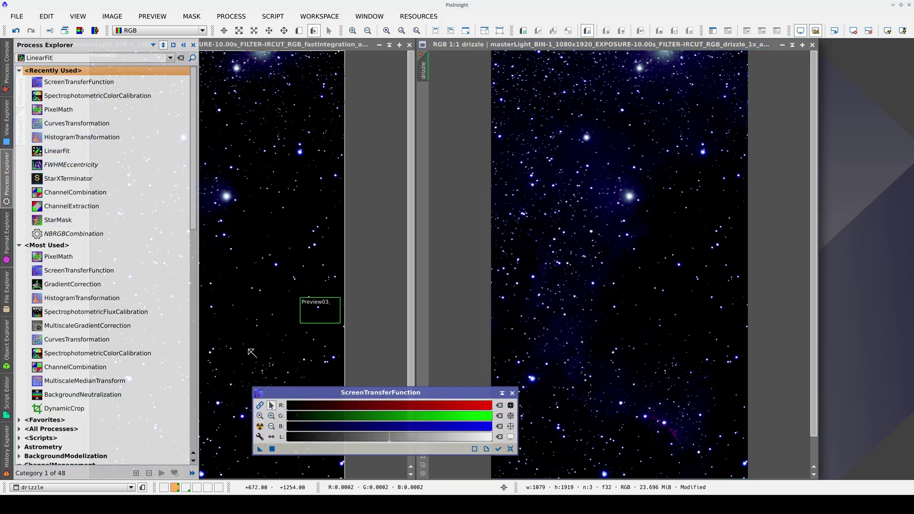
{"action": "left_click", "coordinate": [260, 405]}
Step: Auto stretch the FI and drizzle images, then close ScreenTransferFunction
{"action": "left_click", "coordinate": [268, 367]}
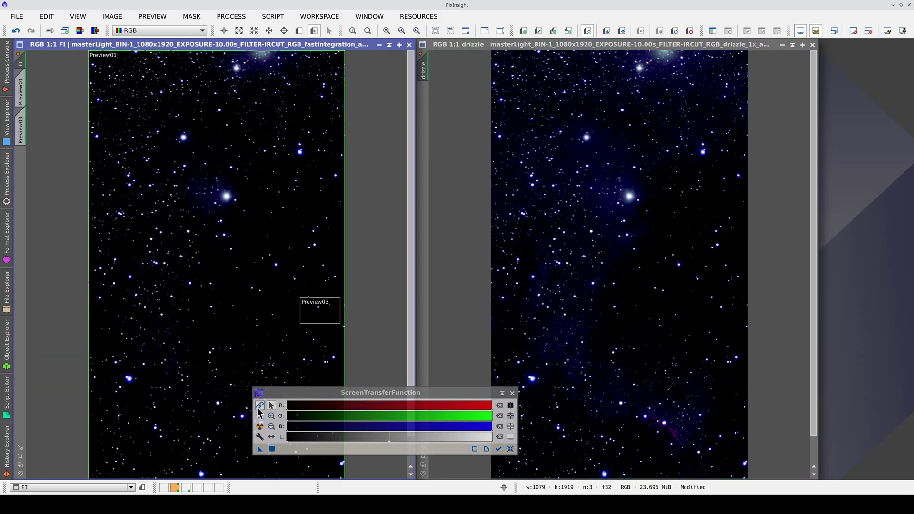
{"action": "left_click", "coordinate": [260, 426]}
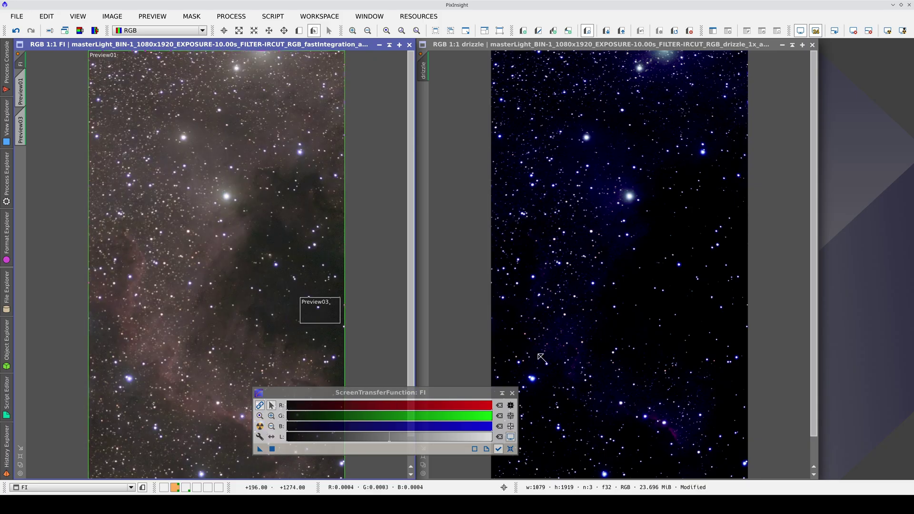
{"action": "left_click", "coordinate": [563, 340]}
{"action": "left_click", "coordinate": [260, 426]}
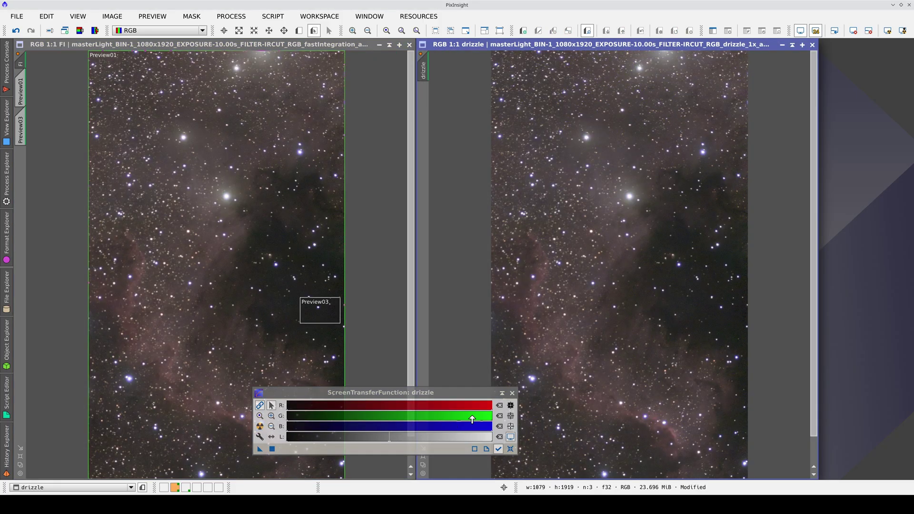
{"action": "left_click", "coordinate": [512, 392]}
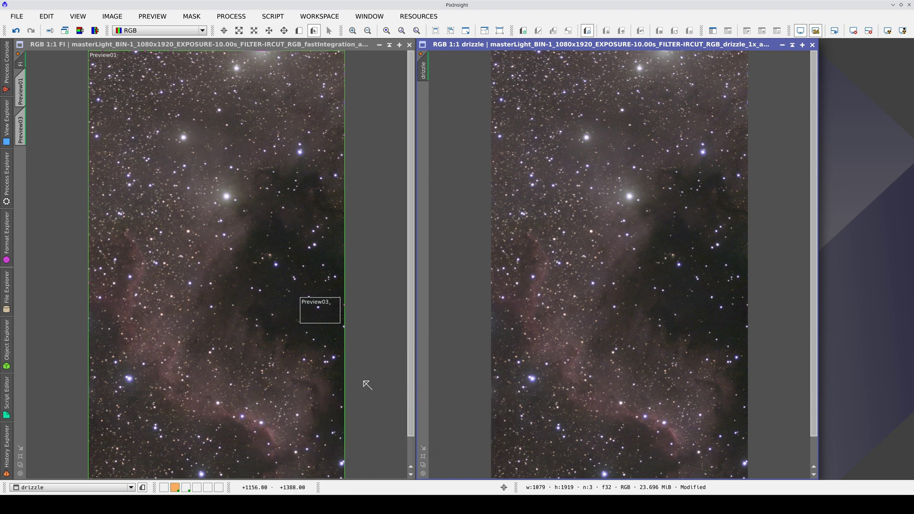
{"action": "left_click", "coordinate": [367, 385]}
{"action": "left_click", "coordinate": [473, 389]}
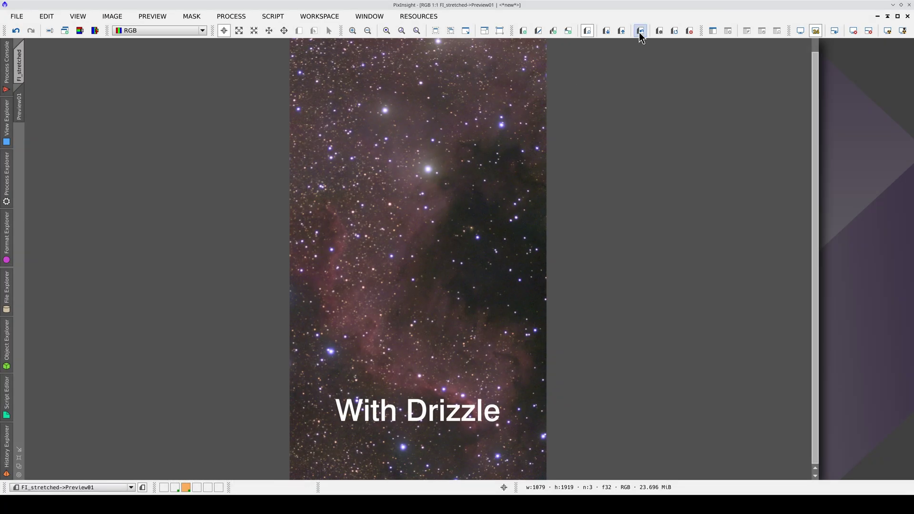
Step: Toggle FI_stretched Preview01 repeatedly between its non-drizzle and drizzle versions
{"action": "left_click", "coordinate": [641, 31]}
{"action": "left_click", "coordinate": [641, 30]}
{"action": "left_click", "coordinate": [641, 31]}
{"action": "left_click", "coordinate": [641, 30]}
{"action": "left_click", "coordinate": [641, 30]}
{"action": "left_click", "coordinate": [641, 31]}
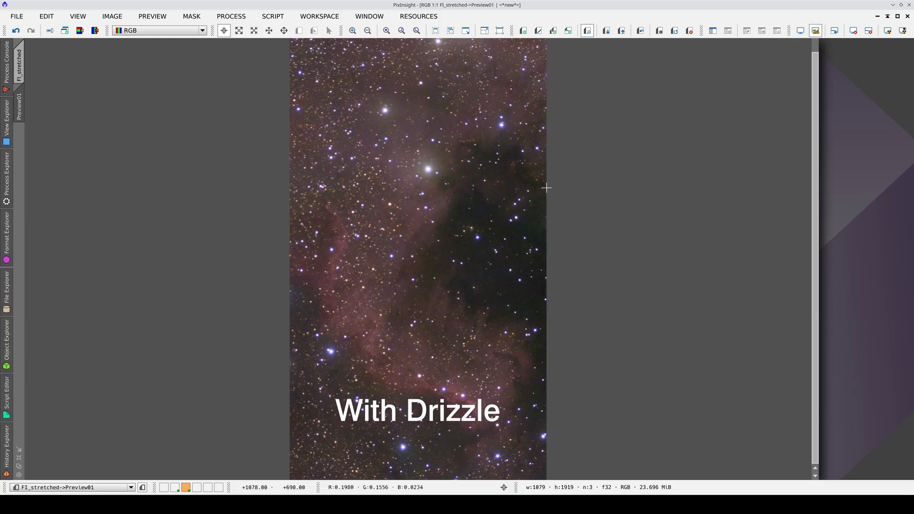
Step: Zoom to 2:1 and keep comparing, finishing on the drizzle version
{"action": "scroll", "coordinate": [480, 221], "scroll_direction": "up", "scroll_amount": 1}
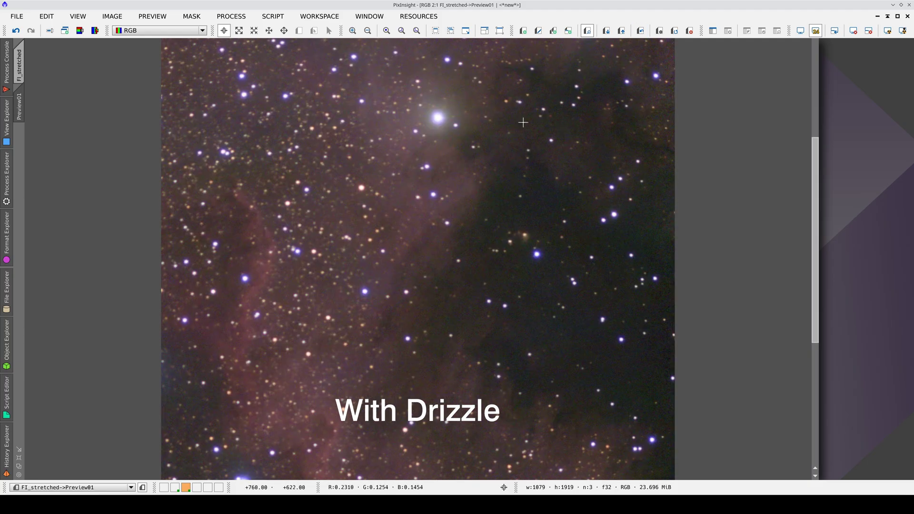
{"action": "left_click", "coordinate": [646, 30]}
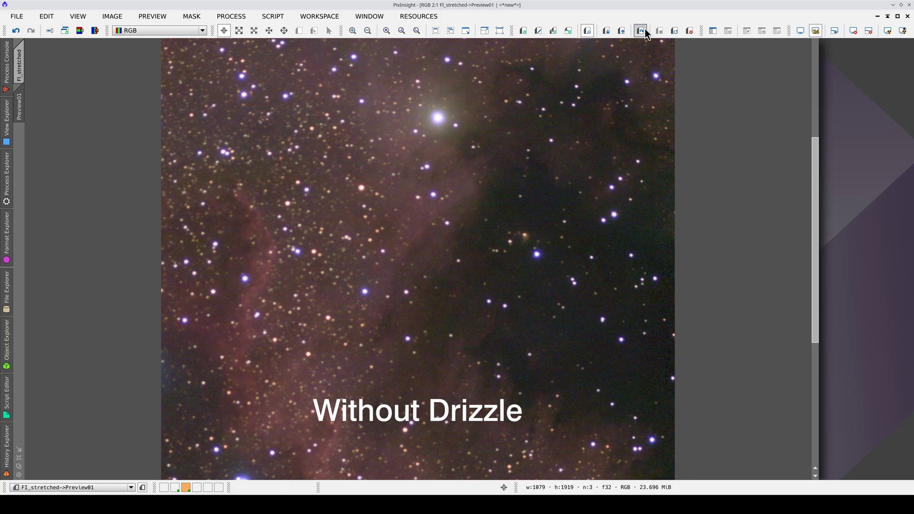
{"action": "left_click", "coordinate": [642, 31]}
{"action": "left_click", "coordinate": [643, 30]}
{"action": "left_click", "coordinate": [642, 30]}
{"action": "left_click", "coordinate": [641, 30]}
{"action": "left_click", "coordinate": [642, 30]}
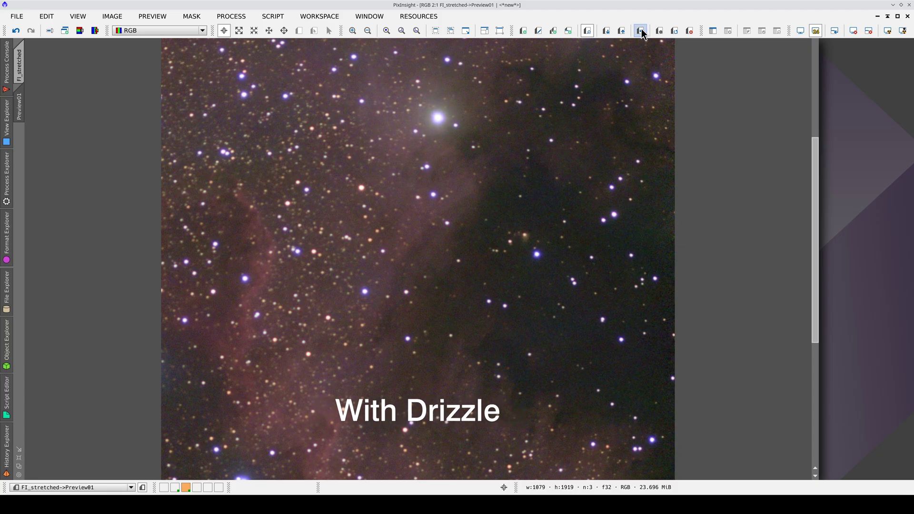